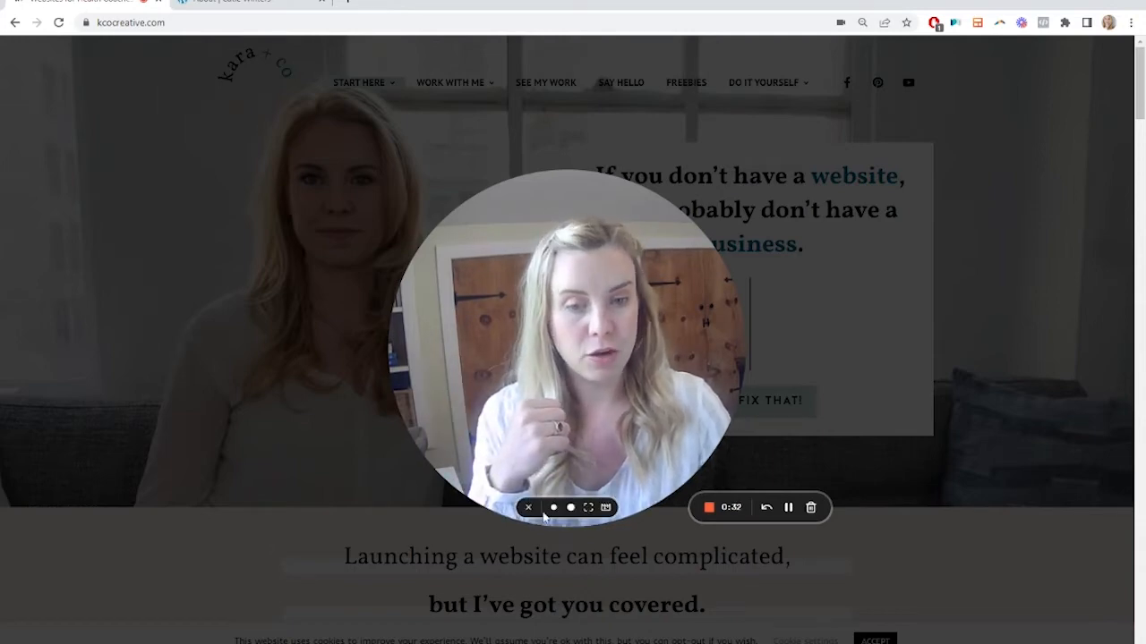
# Step: Switch to the About page in the Divi Visual Builder and examine its image-and-text section, the Wedding Arrangements section and their buttons
pyautogui.click(553, 508)
pyautogui.click(213, 5)
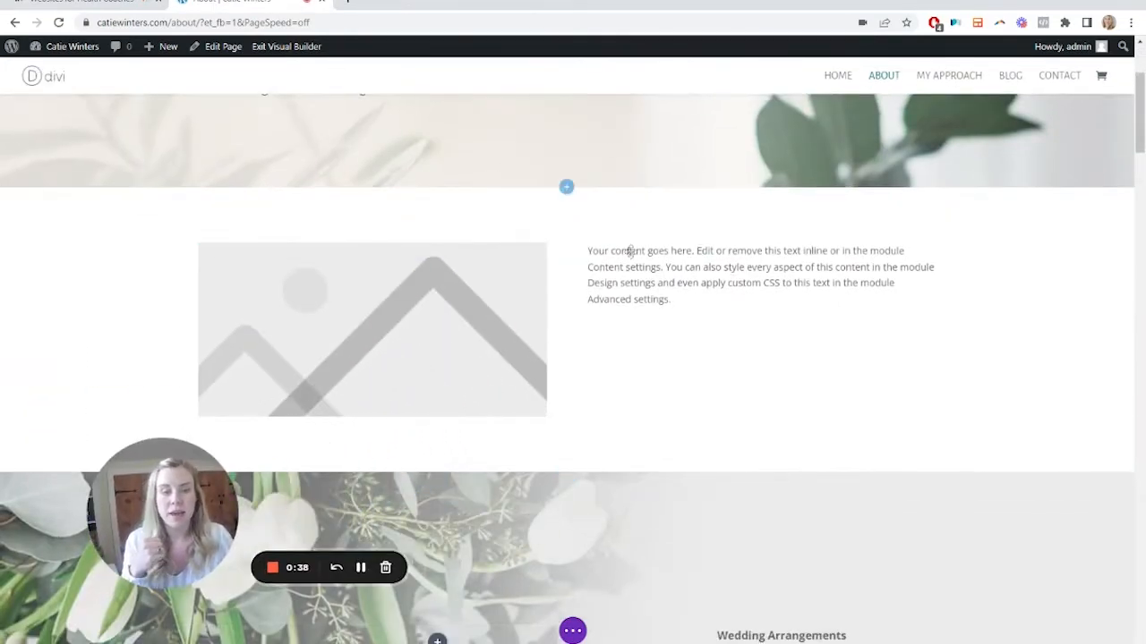
pyautogui.scroll(-2, 631, 260)
pyautogui.scroll(2, 637, 295)
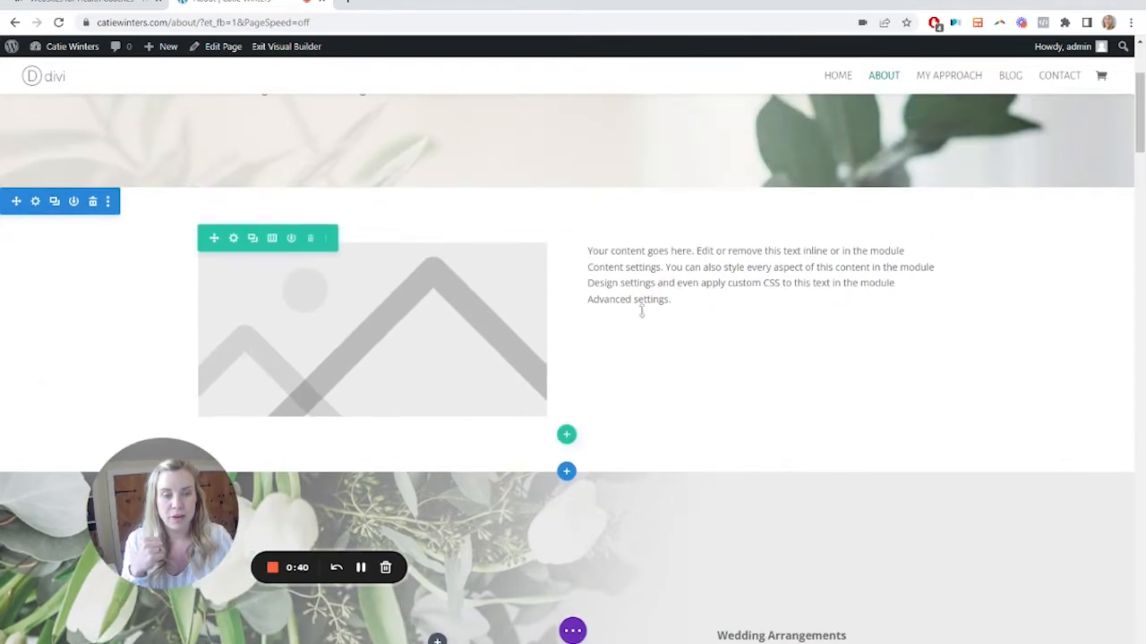
pyautogui.scroll(-8, 439, 246)
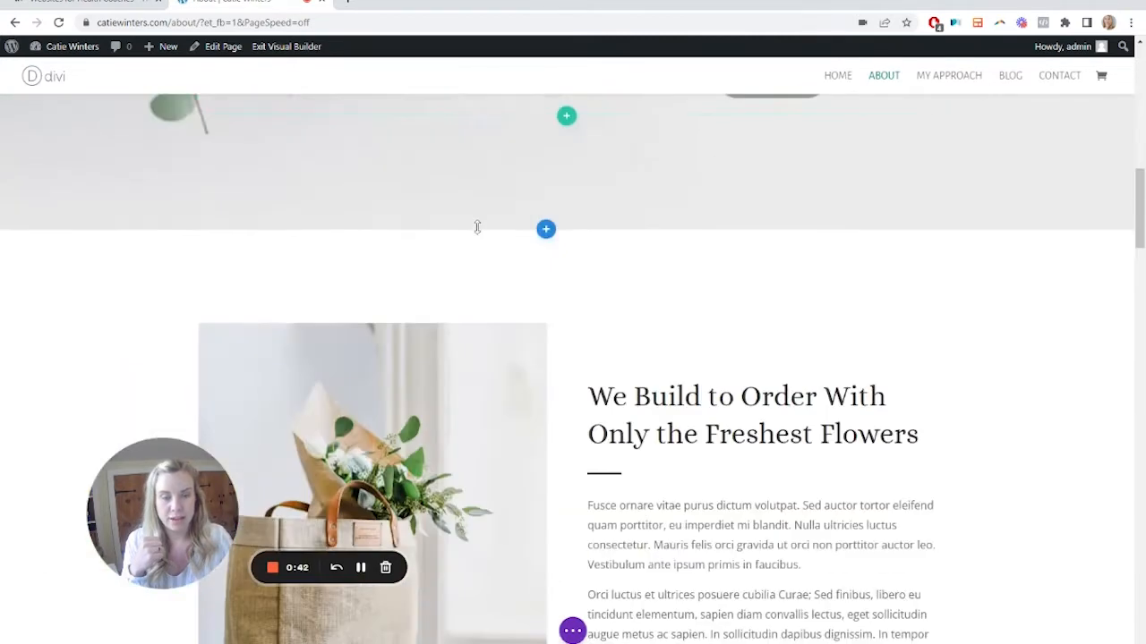
pyautogui.scroll(3, 477, 228)
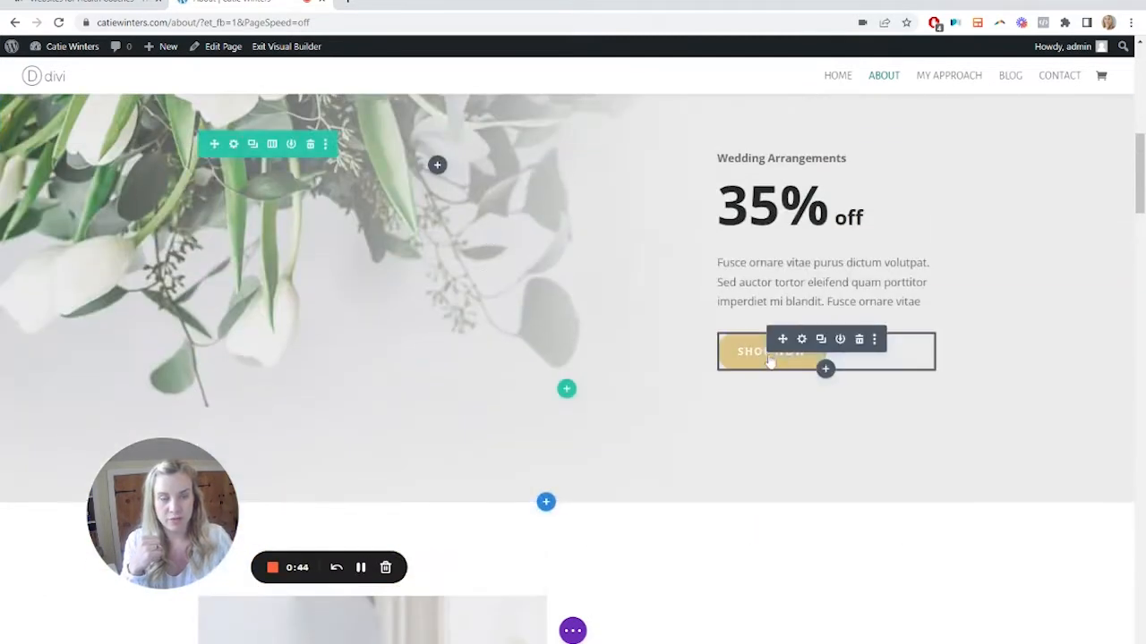
pyautogui.scroll(-3, 689, 440)
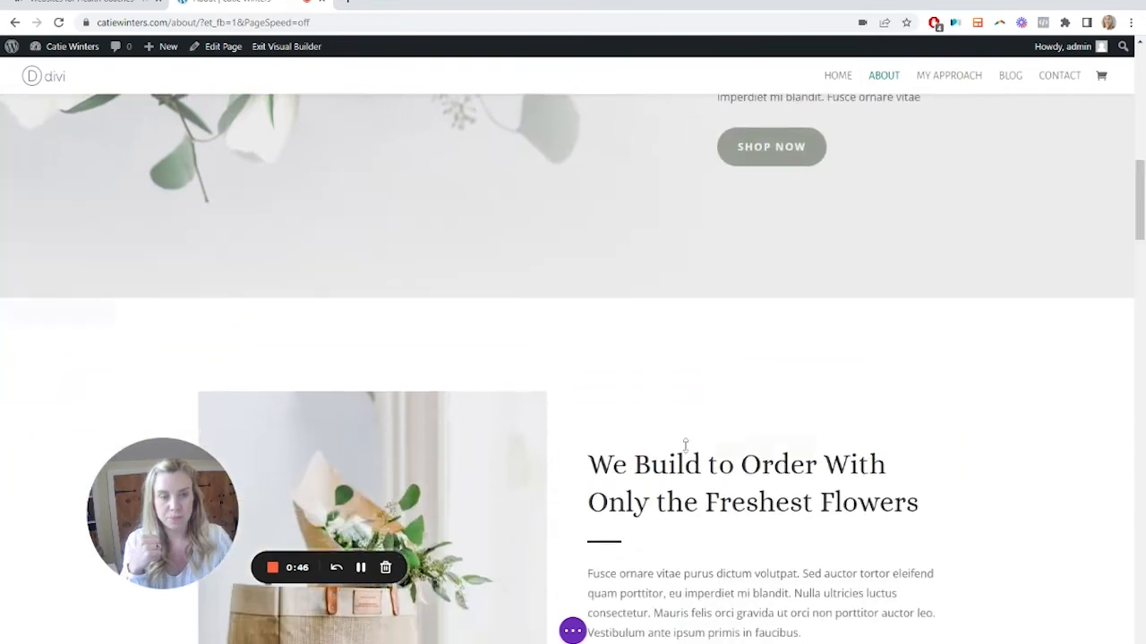
pyautogui.scroll(1, 689, 420)
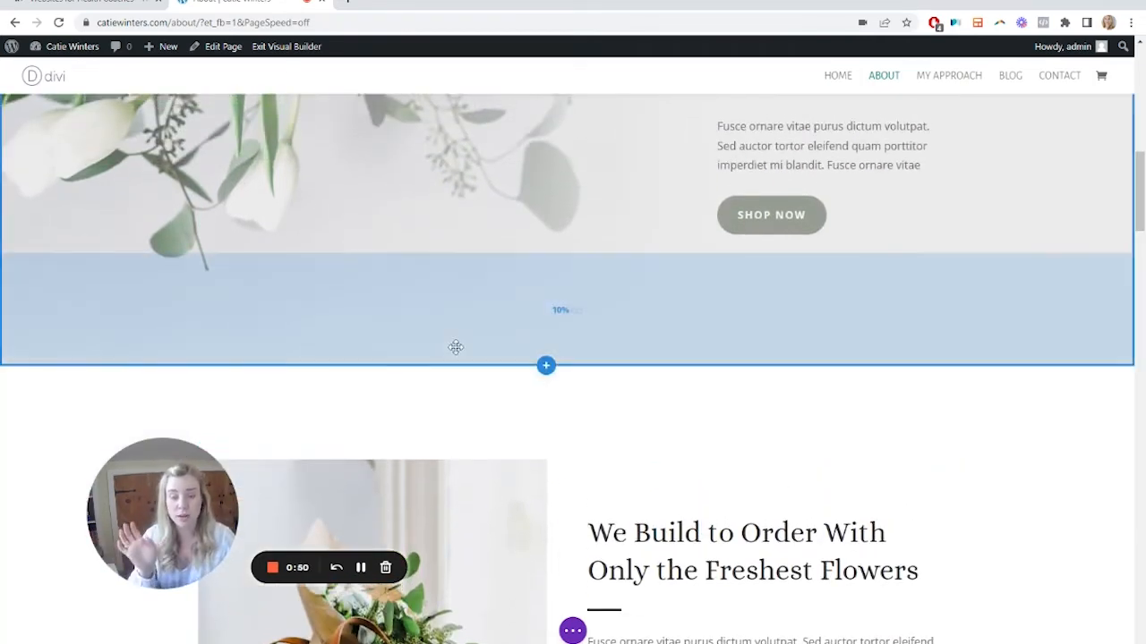
pyautogui.scroll(6, 461, 349)
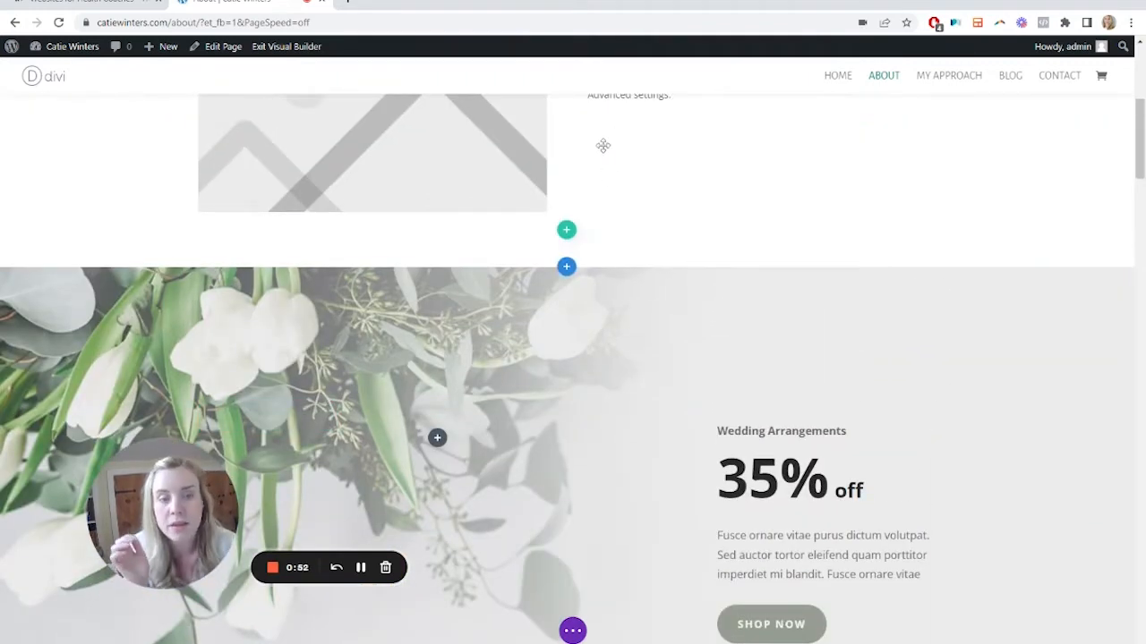
pyautogui.scroll(3, 605, 161)
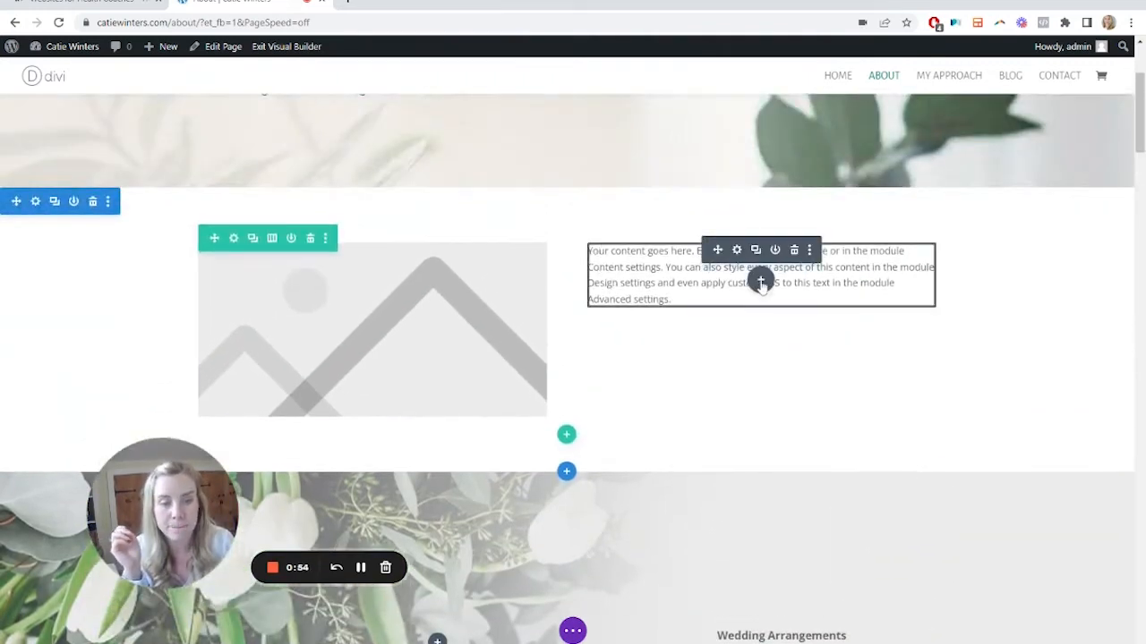
# Step: Insert a Button module below the placeholder text on the About page, keeping the default Click Here label and styling
pyautogui.click(760, 282)
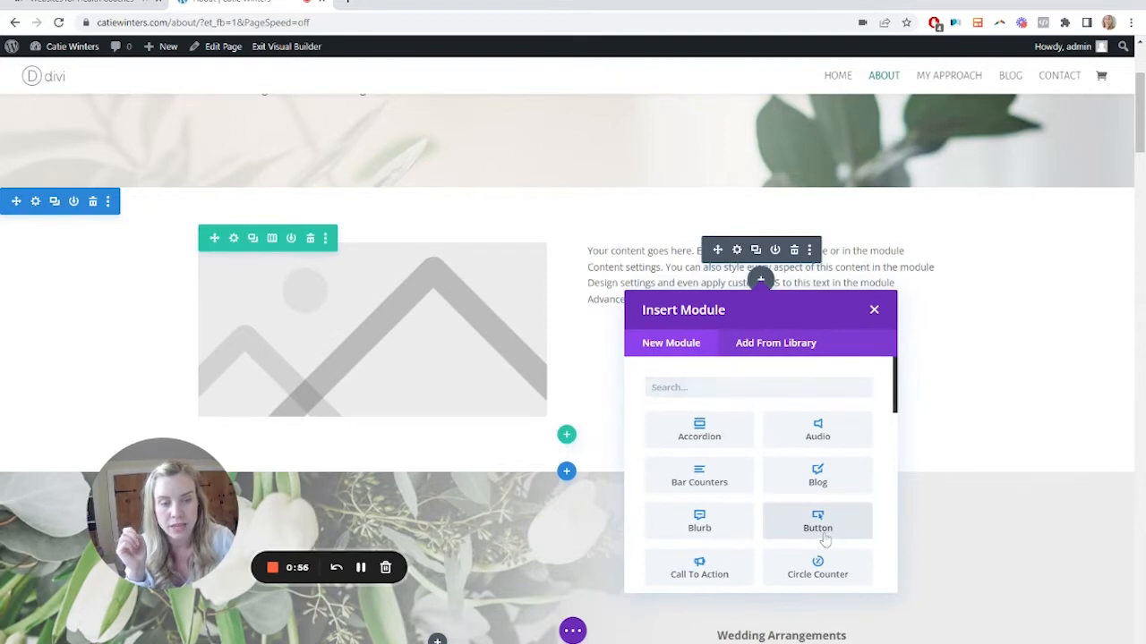
pyautogui.click(817, 522)
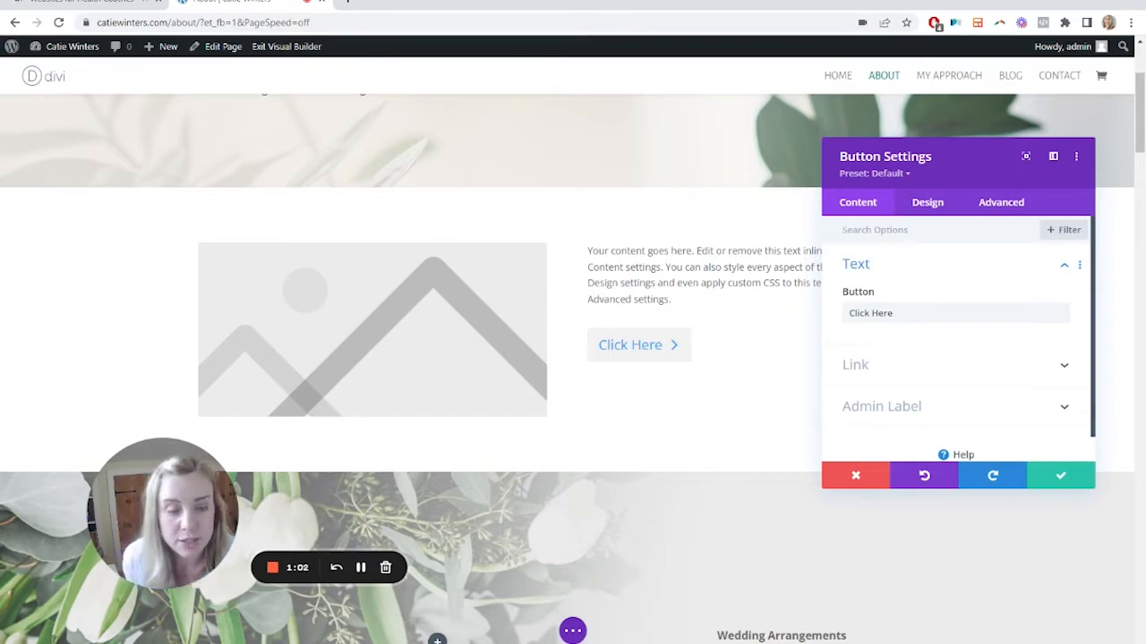
pyautogui.click(1063, 479)
# Step: Duplicate the Shop Now button in the Wedding Arrangements section and move the copy below the Click Here button
pyautogui.scroll(-4, 908, 337)
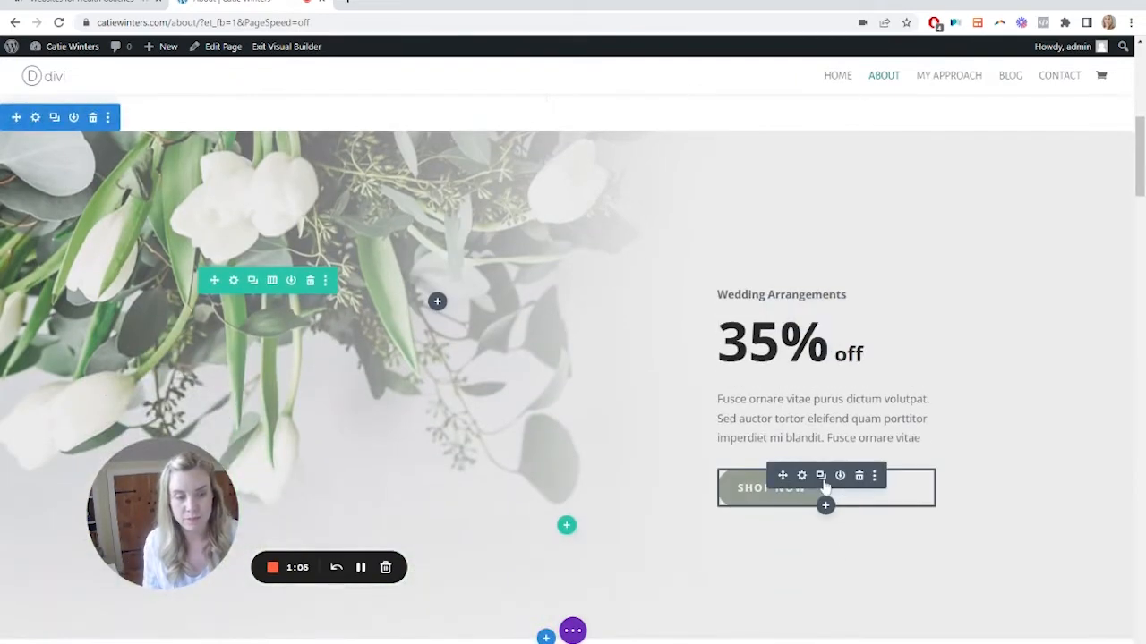
pyautogui.click(820, 477)
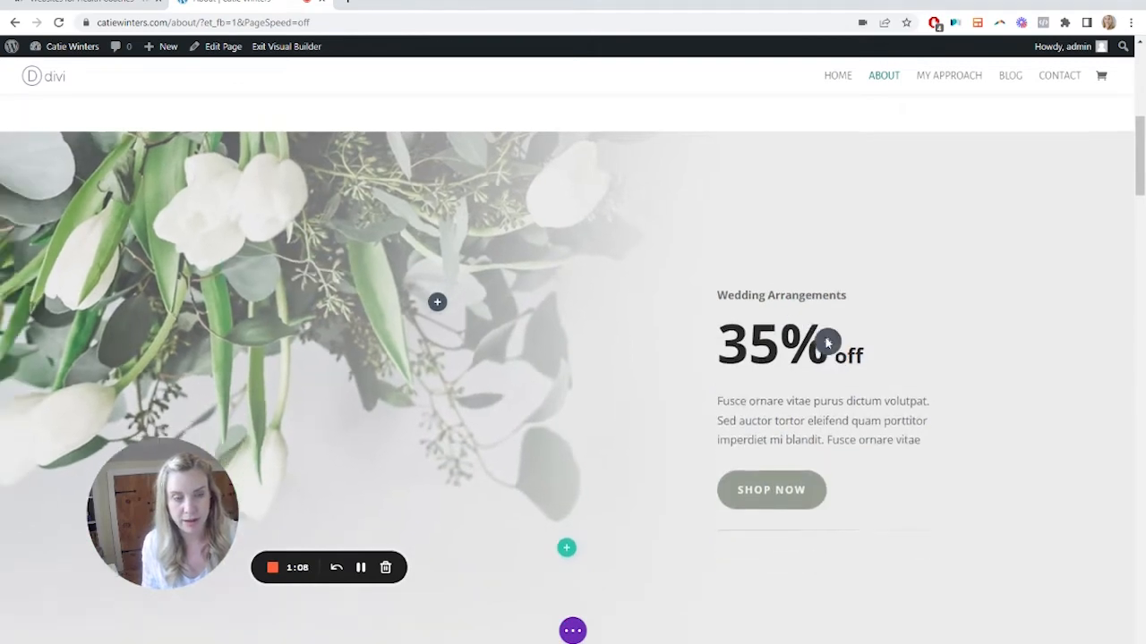
pyautogui.scroll(3, 806, 341)
pyautogui.moveTo(741, 312); pyautogui.dragTo(770, 338)
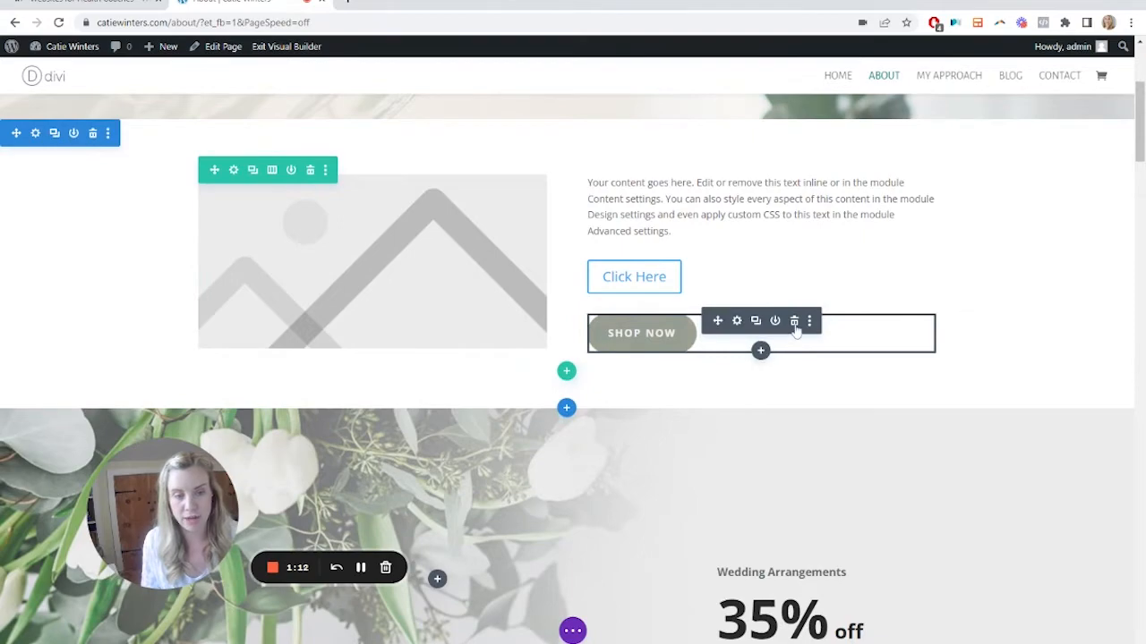
# Step: Delete the copied Shop Now button and the whole Wedding Arrangements 35% off section
pyautogui.click(794, 322)
pyautogui.click(95, 394)
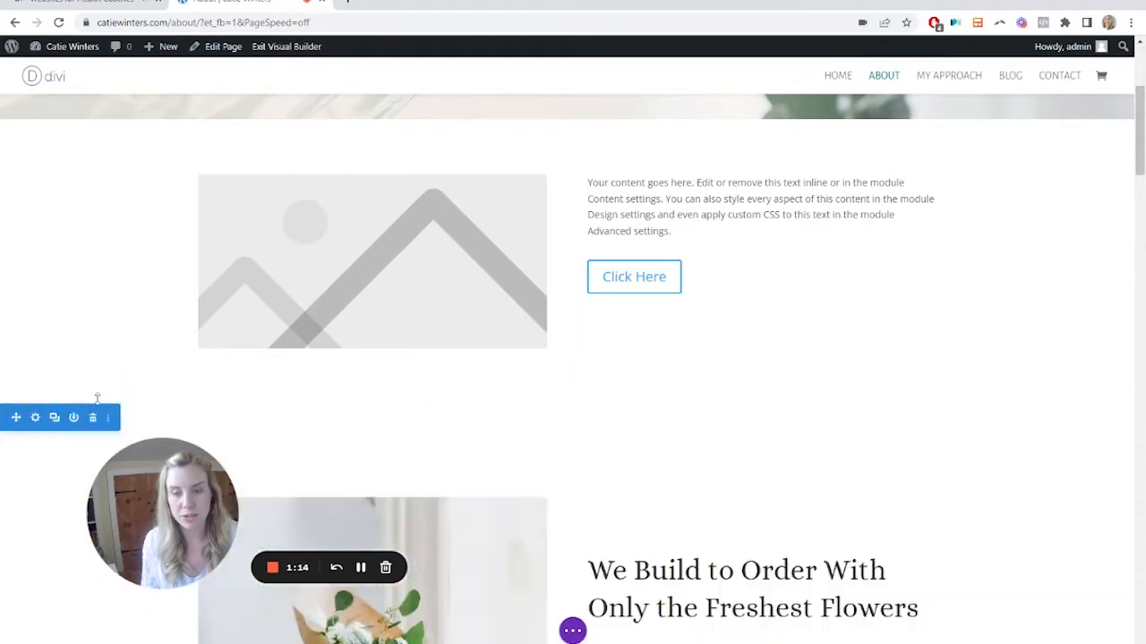
# Step: Save the About page, exit the builder, and open the Home page in the Visual Builder
pyautogui.scroll(-10, 765, 461)
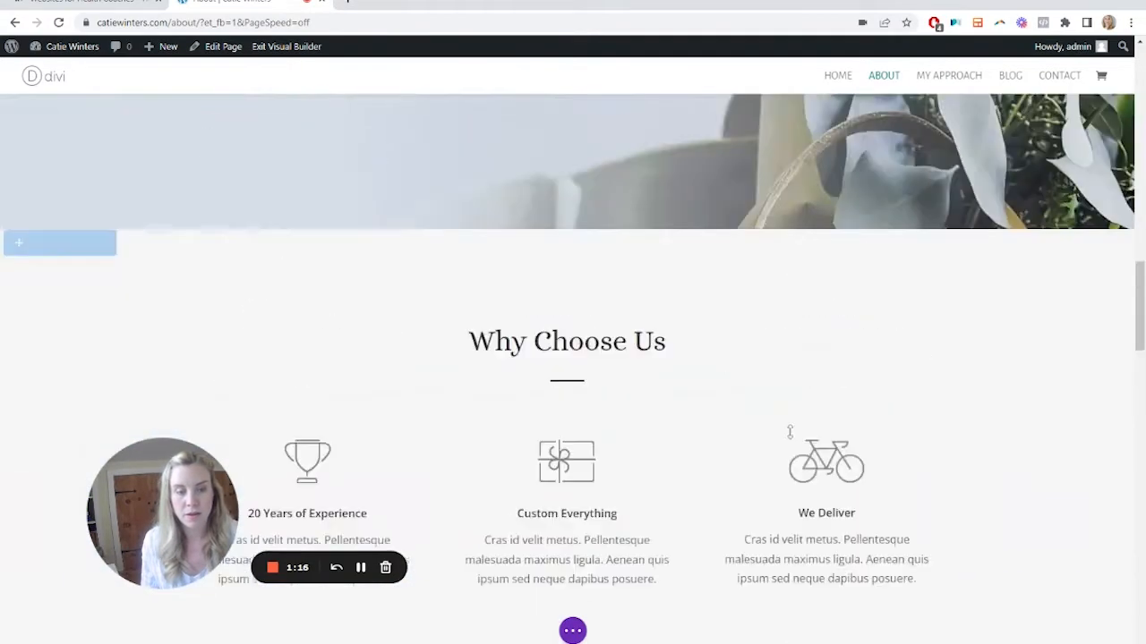
pyautogui.scroll(-15, 790, 432)
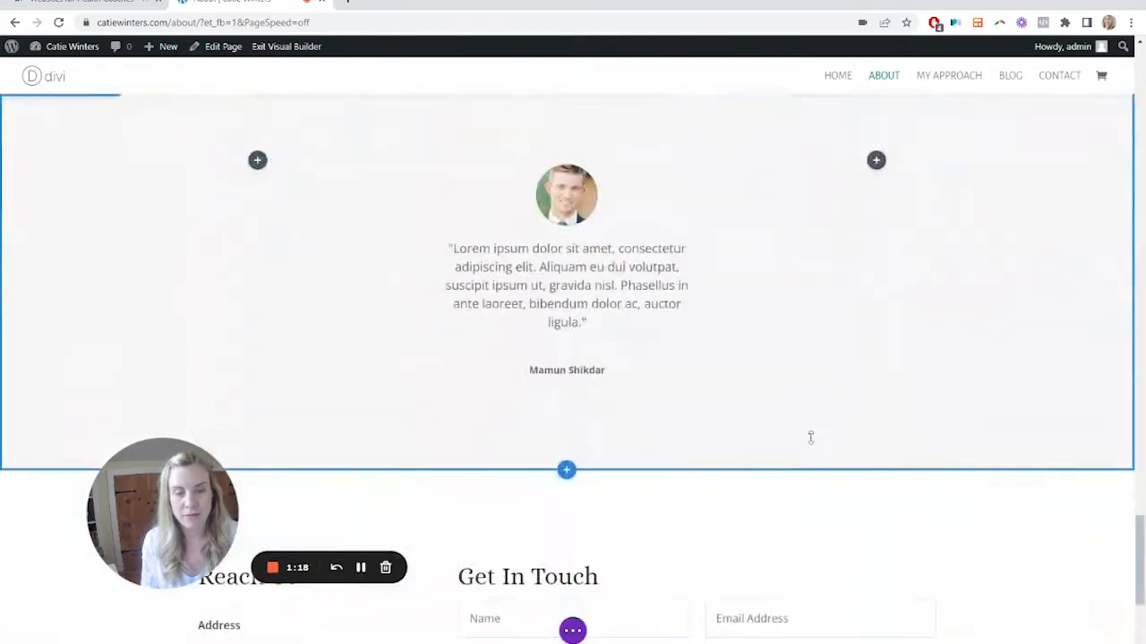
pyautogui.scroll(-4, 810, 436)
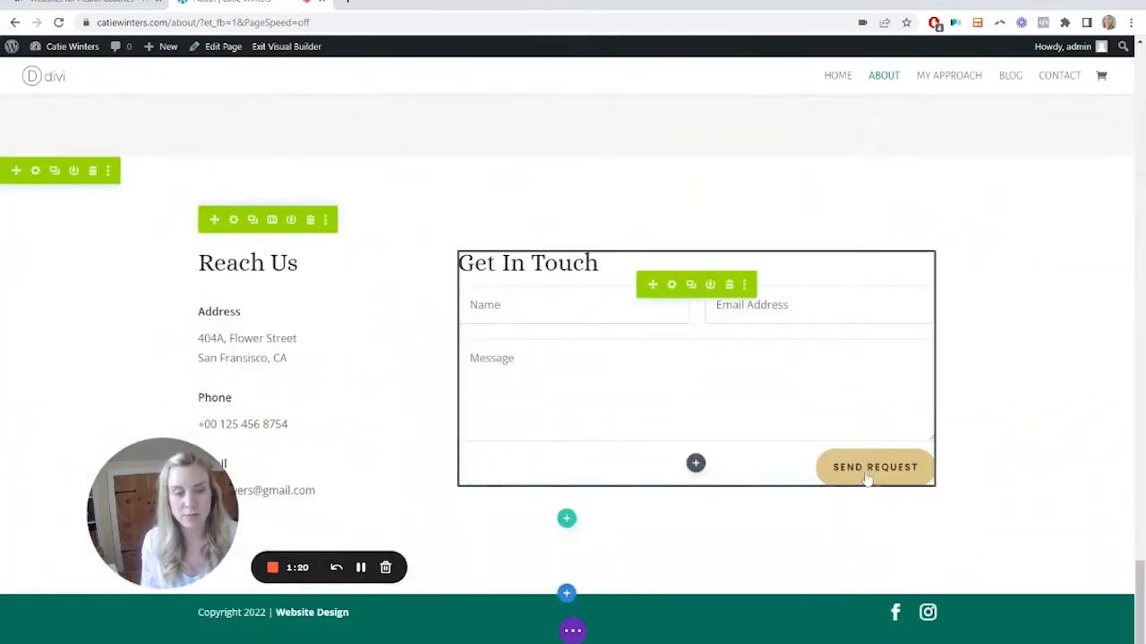
pyautogui.scroll(15, 731, 362)
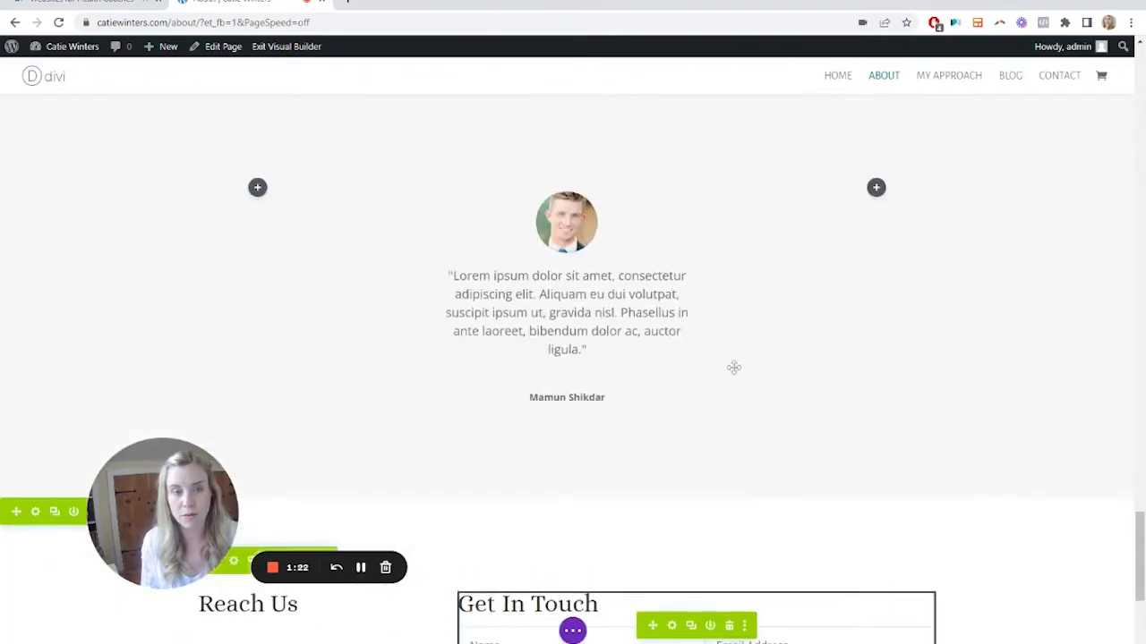
pyautogui.scroll(12, 731, 361)
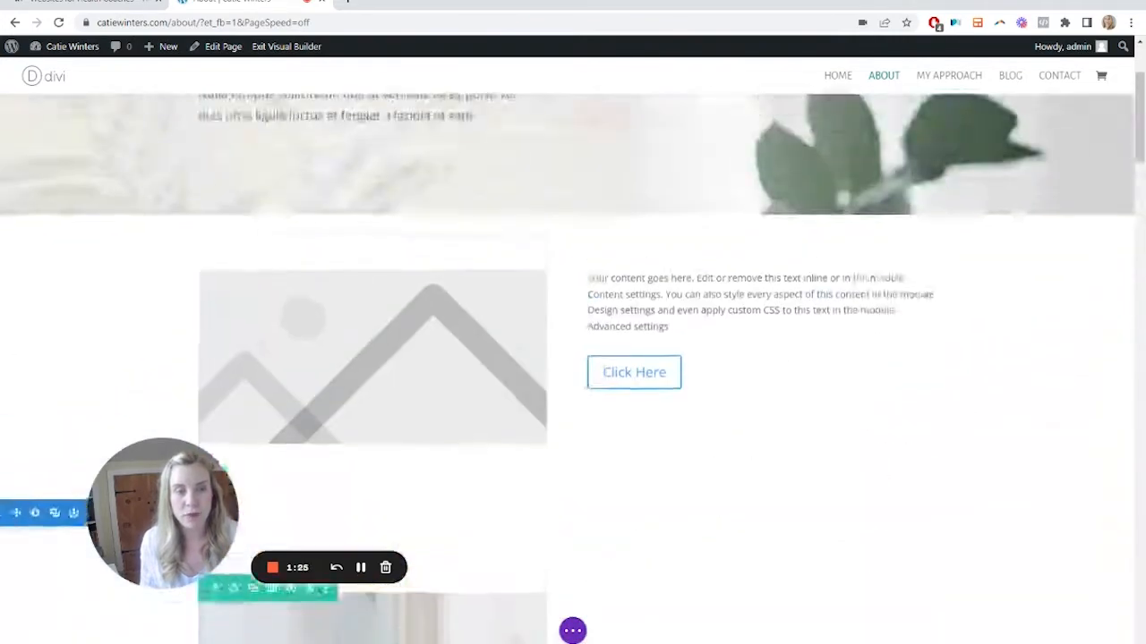
pyautogui.click(573, 631)
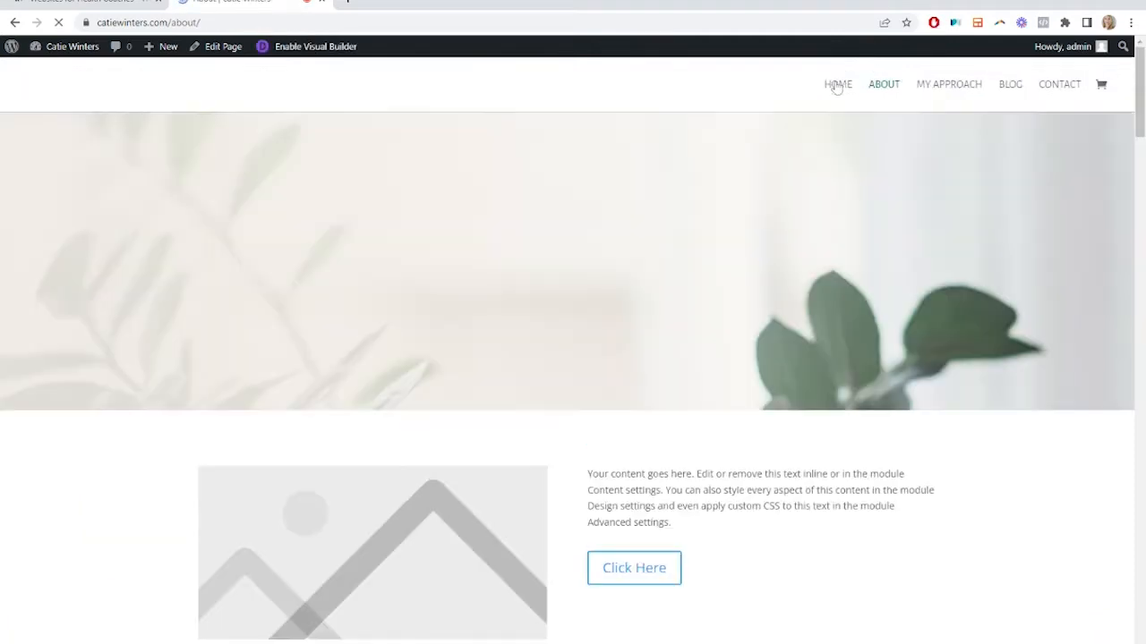
pyautogui.click(829, 90)
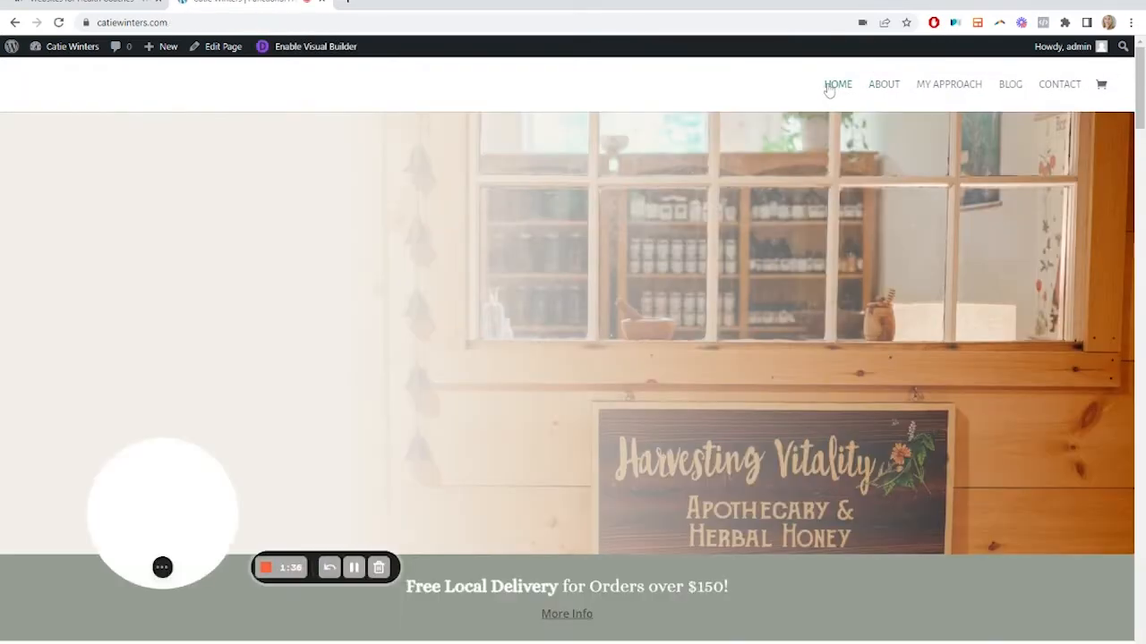
pyautogui.scroll(-4, 824, 122)
pyautogui.scroll(3, 714, 127)
pyautogui.scroll(3, 715, 127)
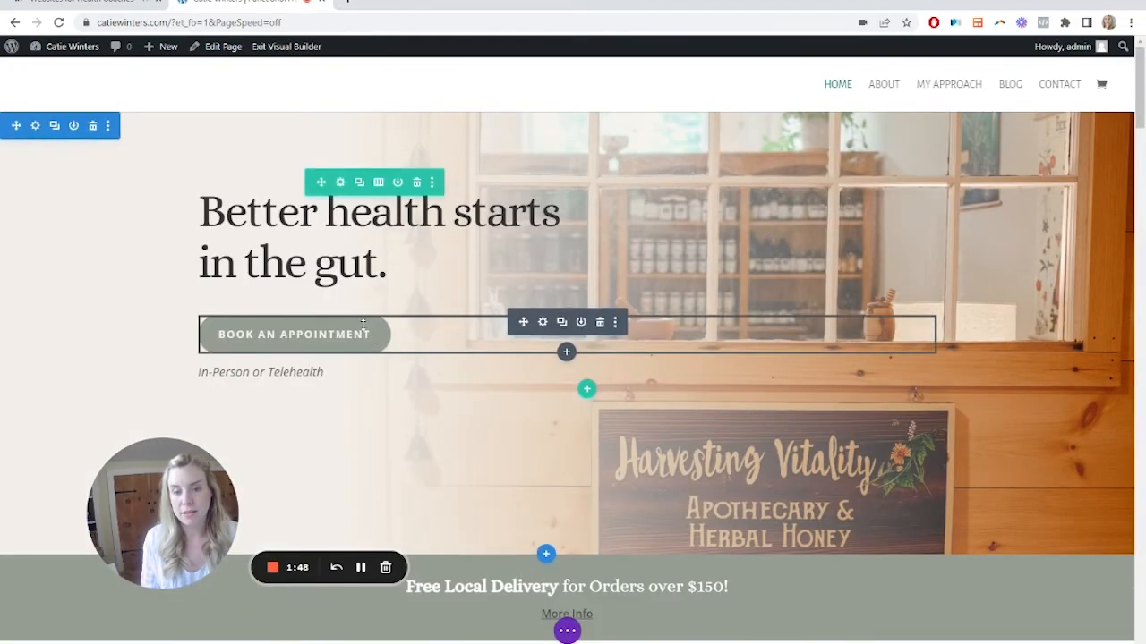
# Step: Enter Branded Button as the library name for the Book an Appointment button module, and close the dialog without saving
pyautogui.click(581, 324)
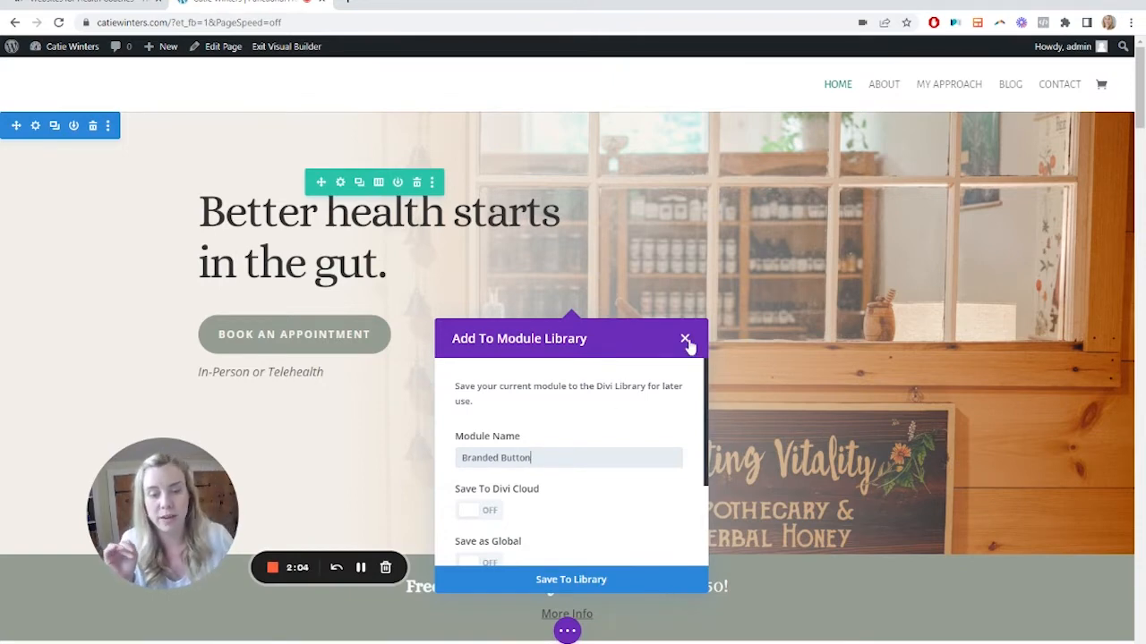
pyautogui.click(685, 339)
# Step: View the options for adding the Home page's Wedding Arrangements section to the section library, close them, and exit the builder
pyautogui.scroll(-5, 689, 340)
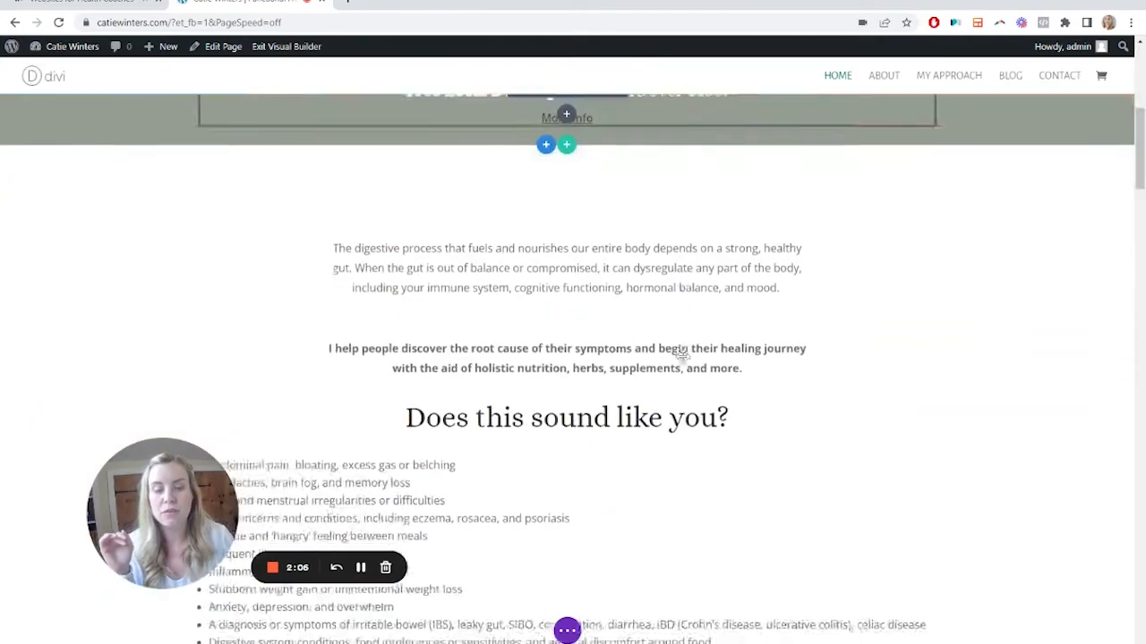
pyautogui.scroll(-15, 681, 353)
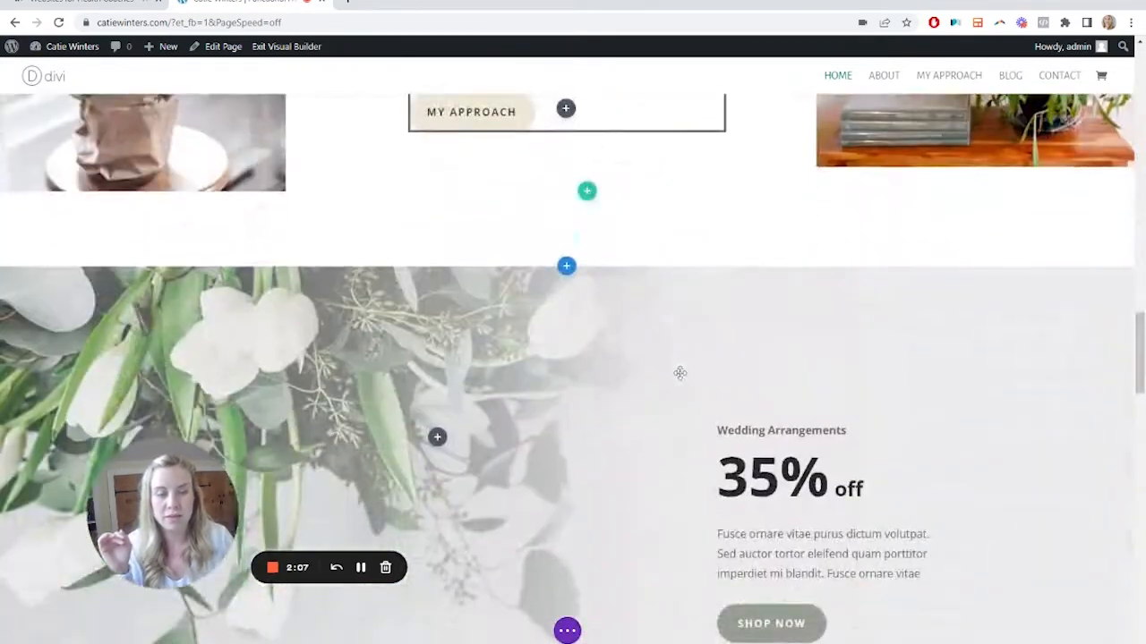
pyautogui.scroll(-4, 680, 373)
pyautogui.scroll(4, 680, 374)
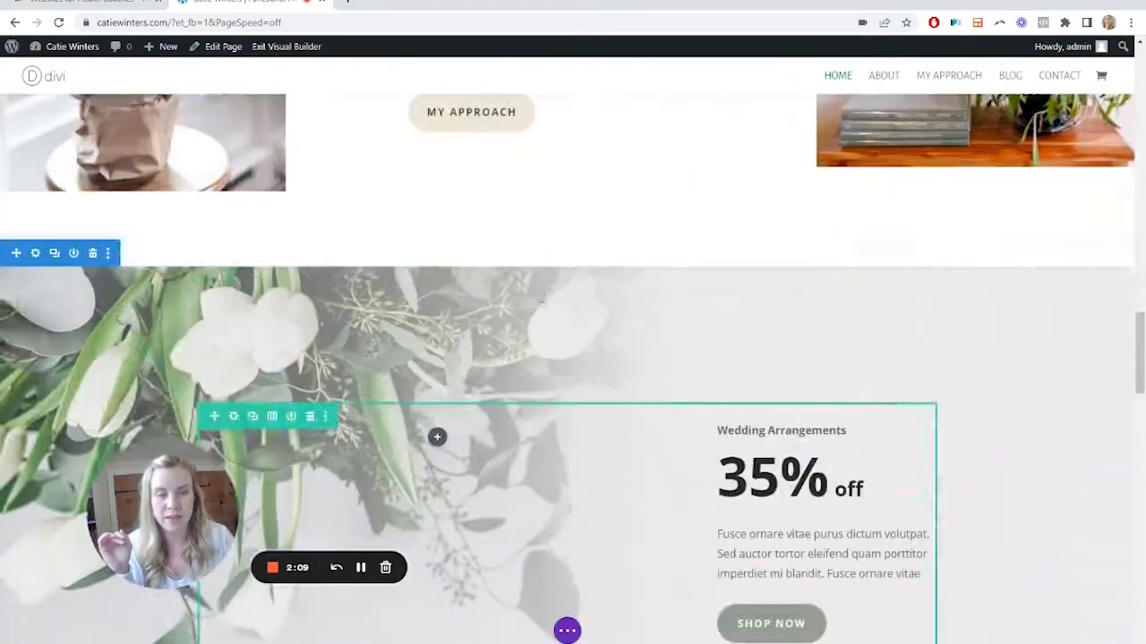
pyautogui.click(73, 254)
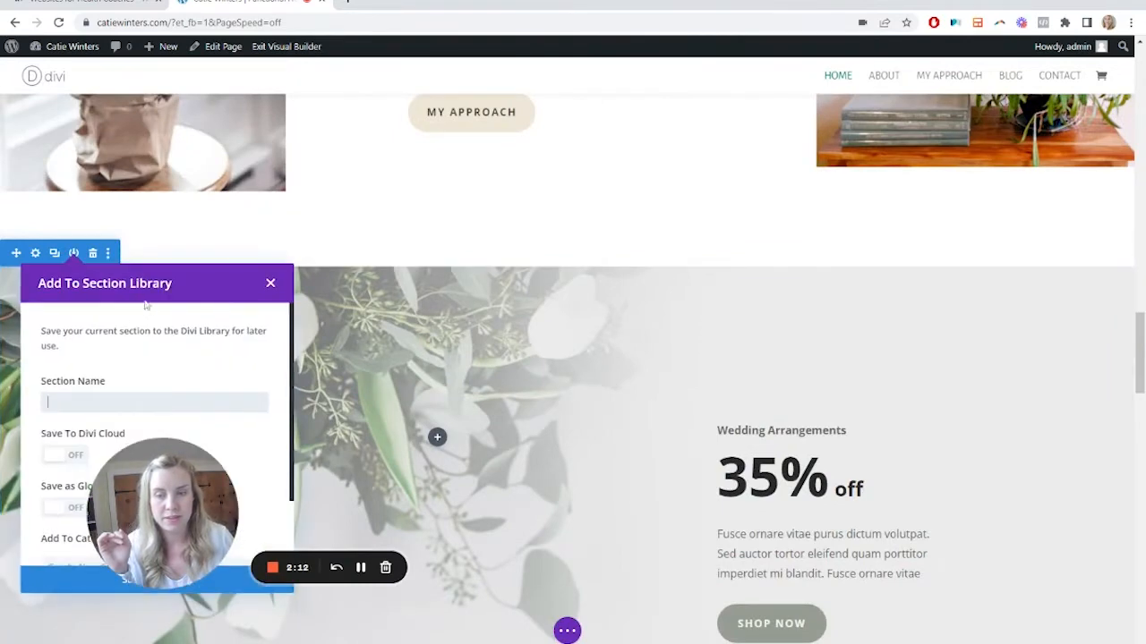
pyautogui.click(272, 285)
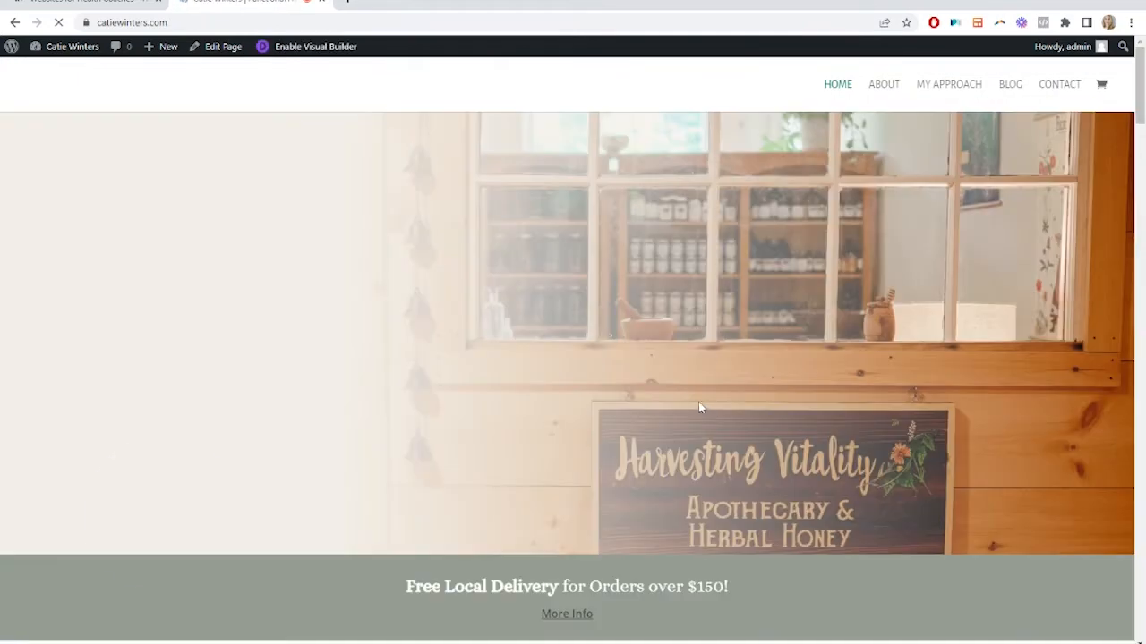
# Step: Reopen the About page in the Visual Builder and insert the saved Branded Button module from the library below the Click Here button
pyautogui.click(890, 97)
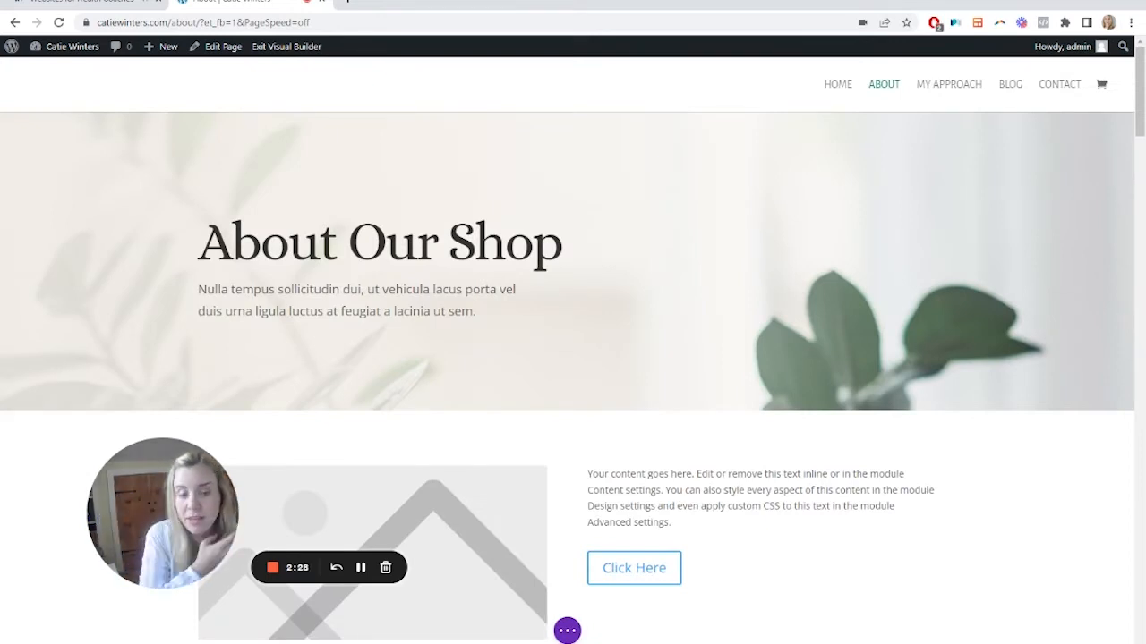
pyautogui.scroll(-3, 627, 402)
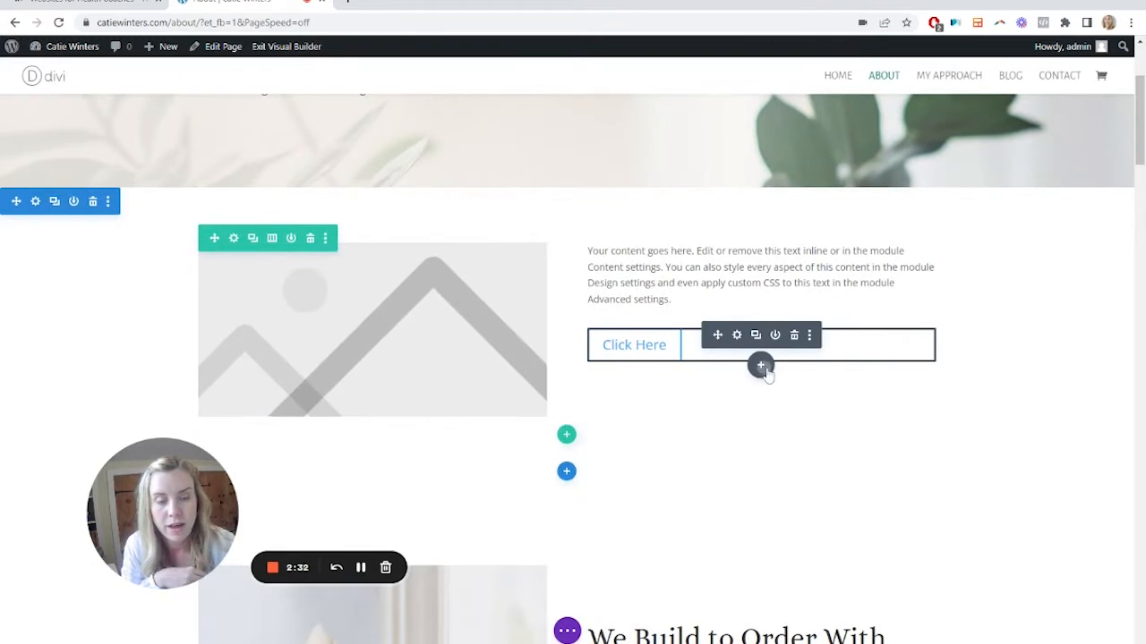
pyautogui.click(761, 366)
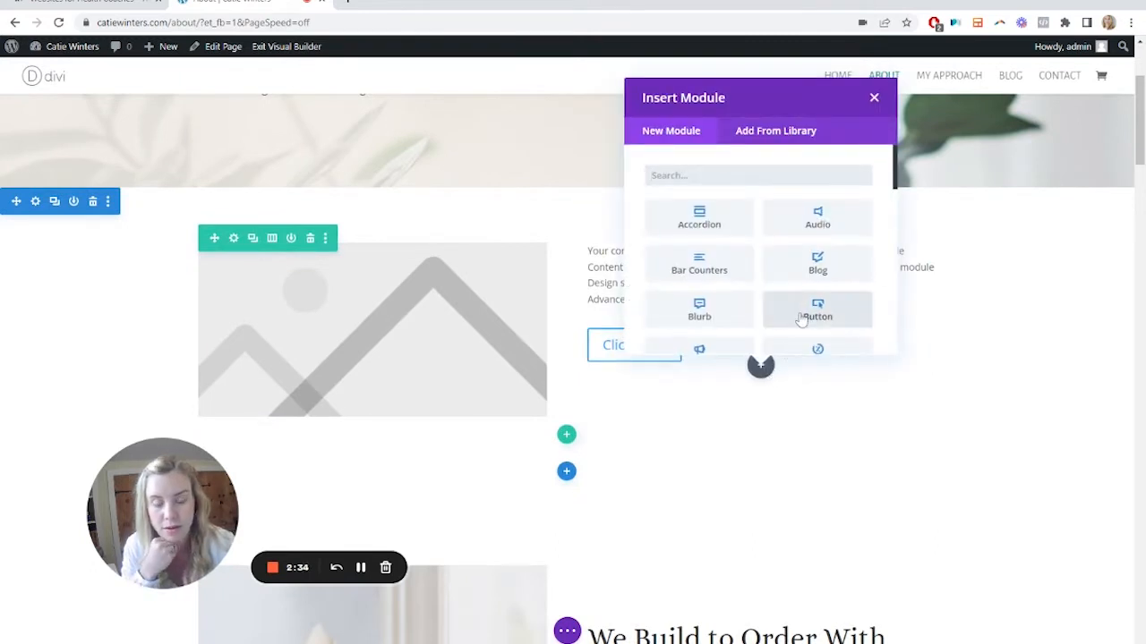
pyautogui.click(803, 134)
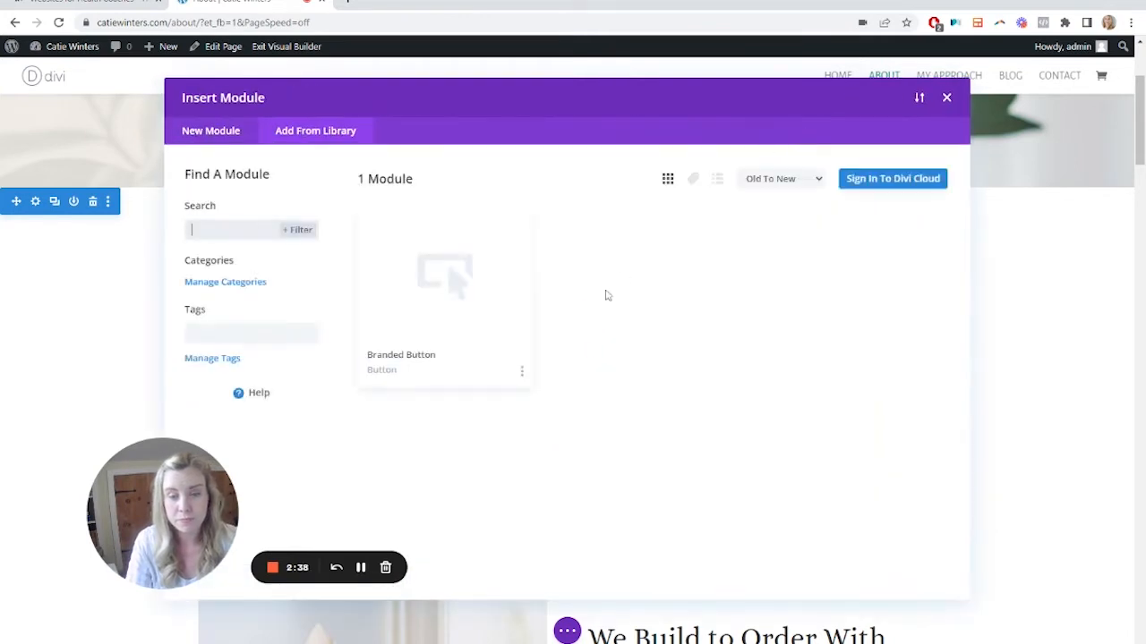
pyautogui.click(448, 322)
pyautogui.click(488, 574)
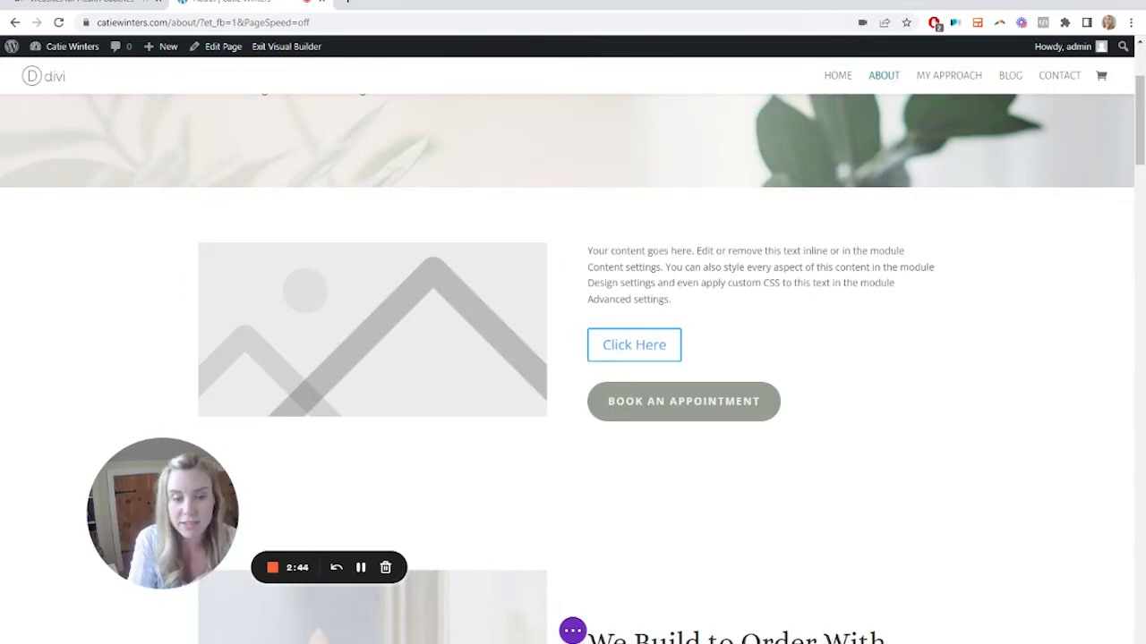
pyautogui.scroll(-1, 720, 417)
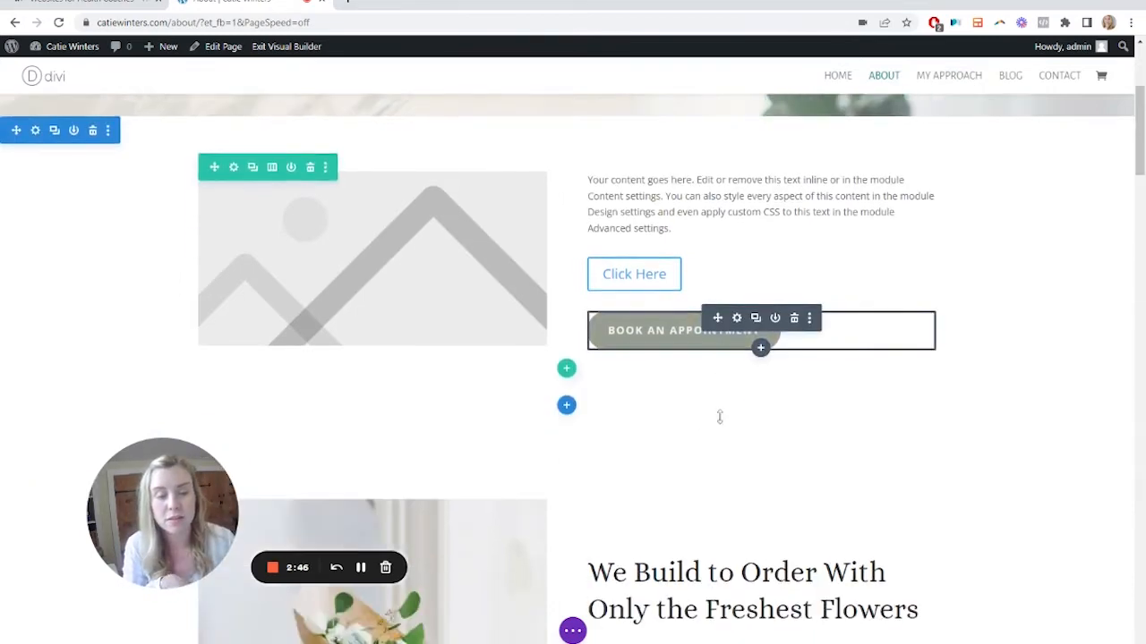
pyautogui.scroll(-15, 721, 414)
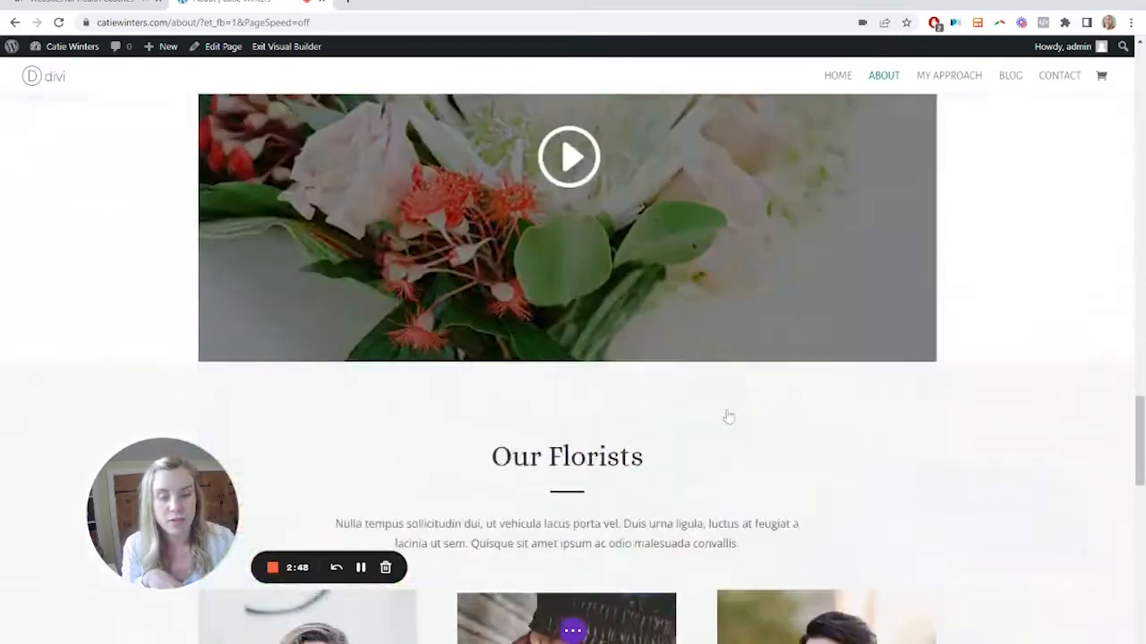
# Step: View the options for adding the About page's Get In Touch contact section to the section library, and close them without saving
pyautogui.scroll(-15, 727, 412)
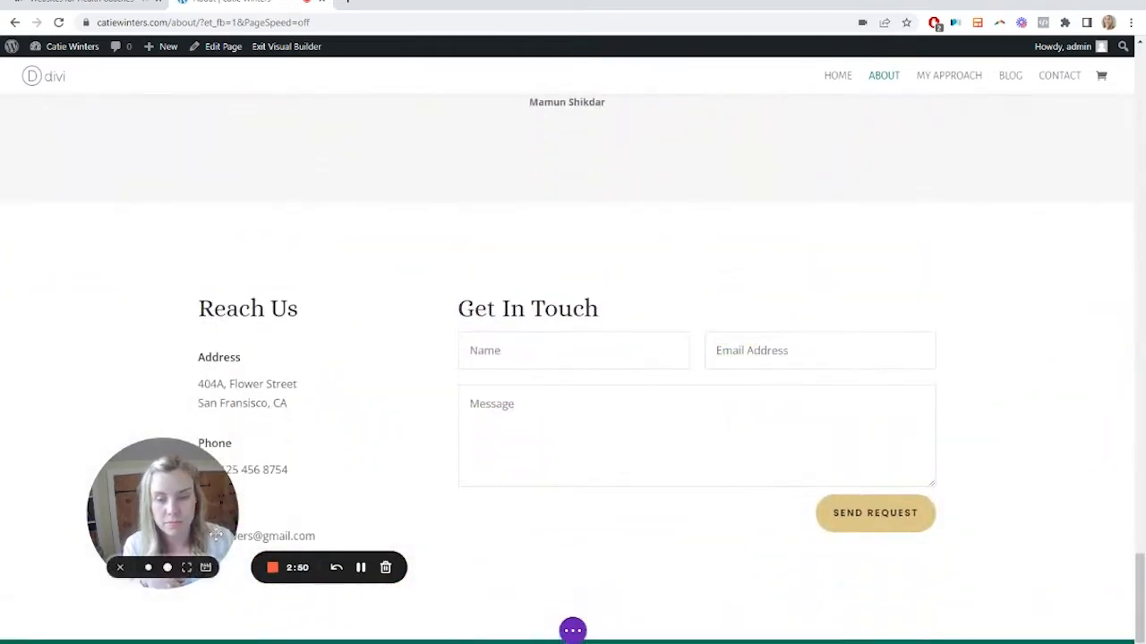
pyautogui.moveTo(217, 534); pyautogui.dragTo(289, 474)
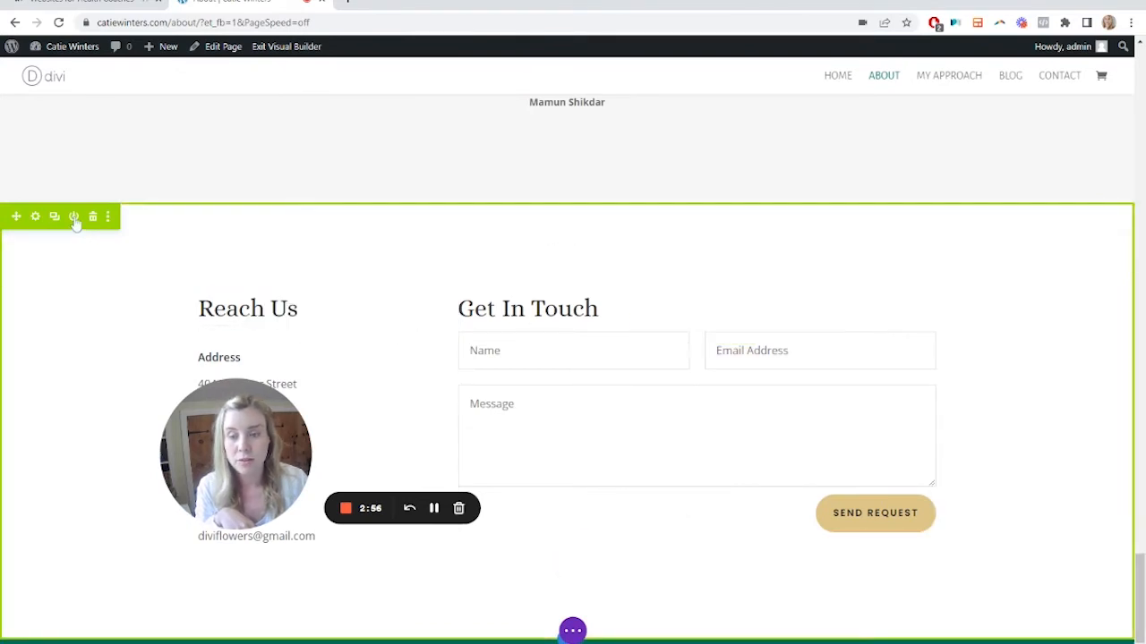
pyautogui.click(74, 217)
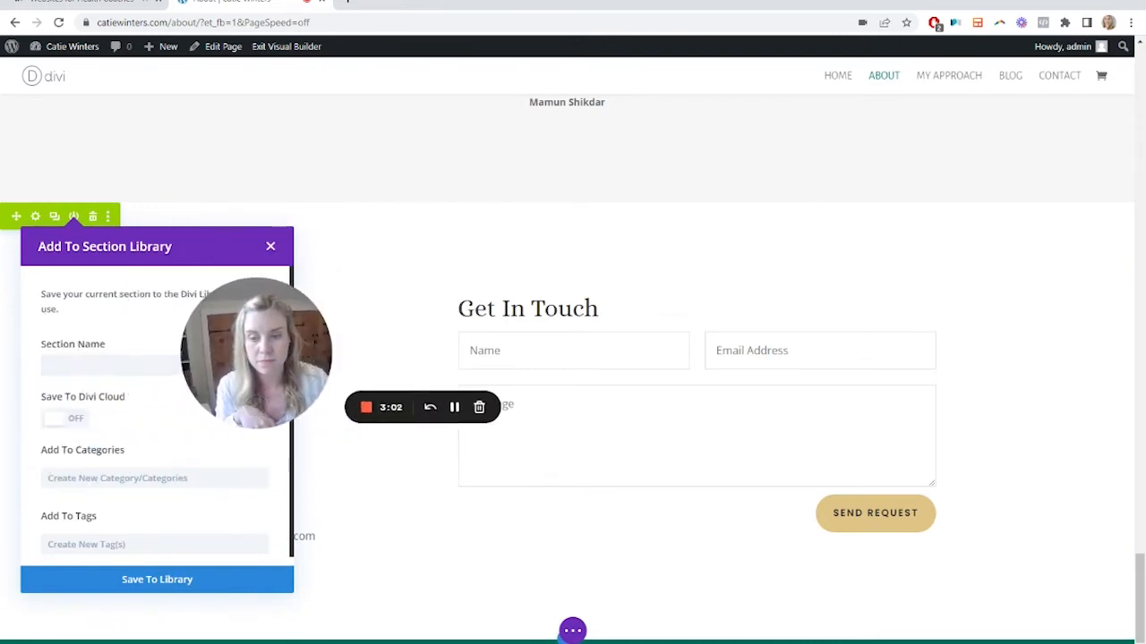
pyautogui.click(795, 178)
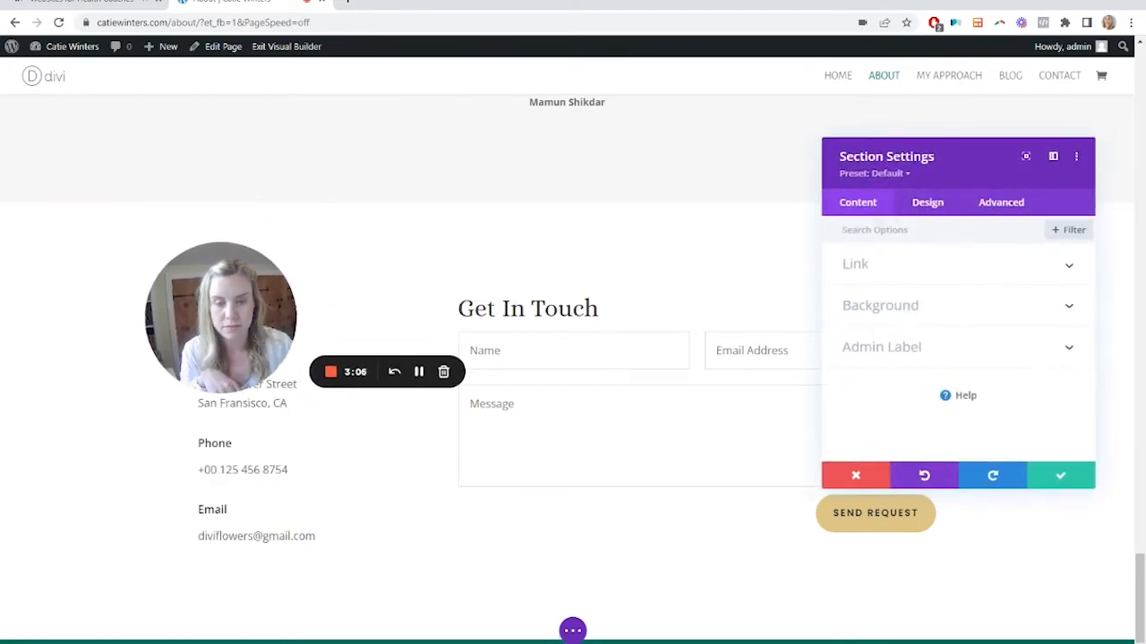
pyautogui.scroll(5, 525, 514)
pyautogui.click(1064, 486)
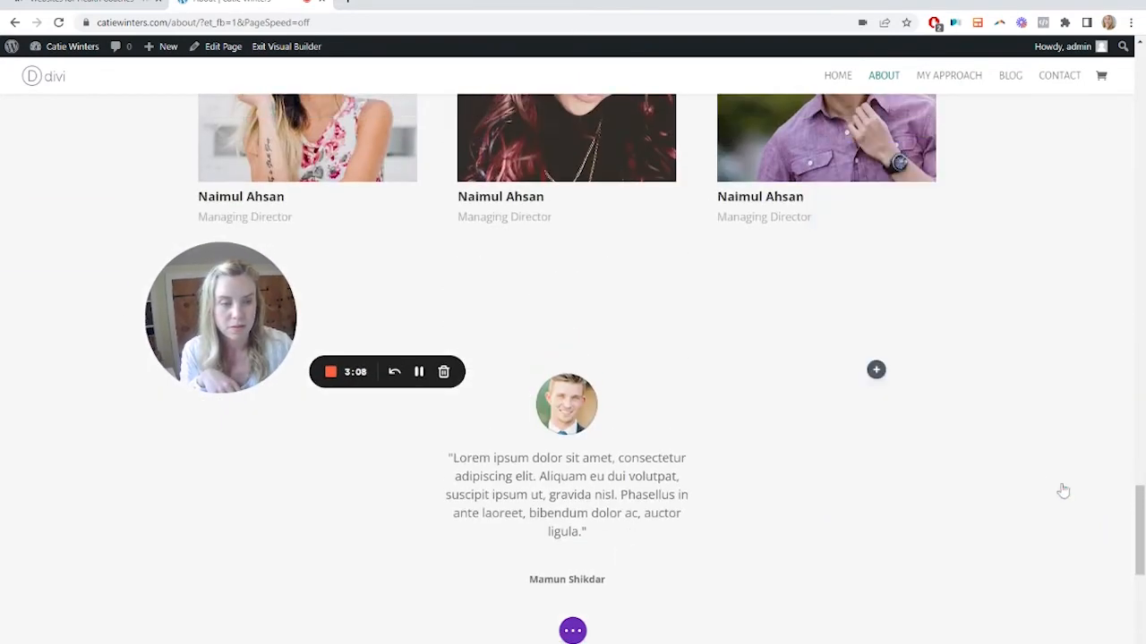
# Step: Turn on Save as Global in the row library options for the Our Florists team row, and close the dialog without saving
pyautogui.scroll(7, 895, 497)
pyautogui.scroll(-2, 537, 466)
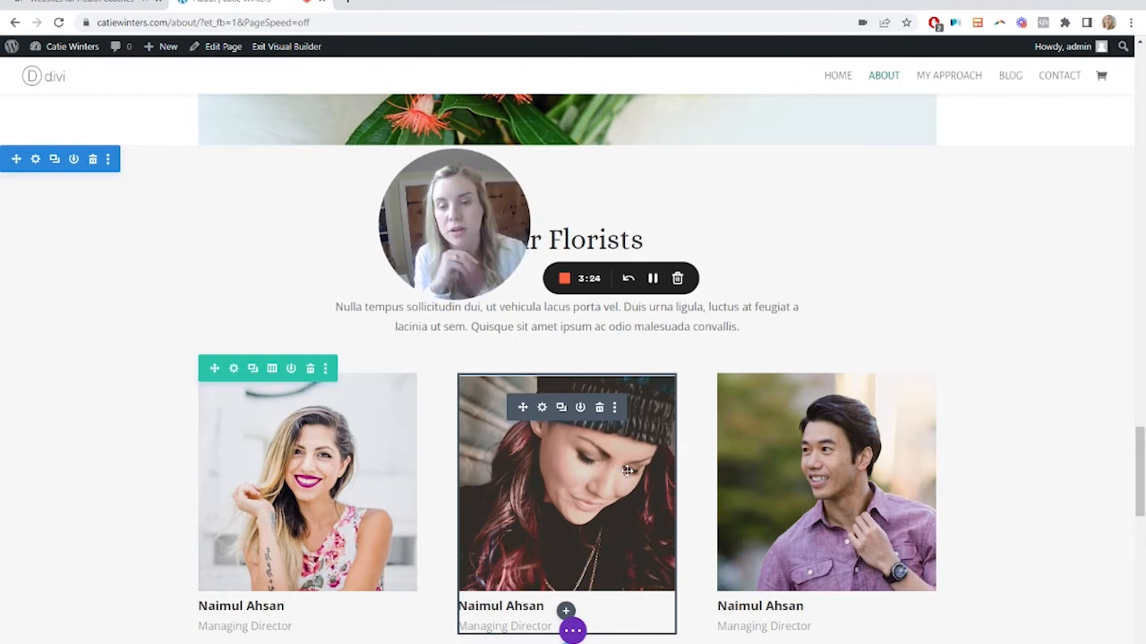
pyautogui.click(290, 368)
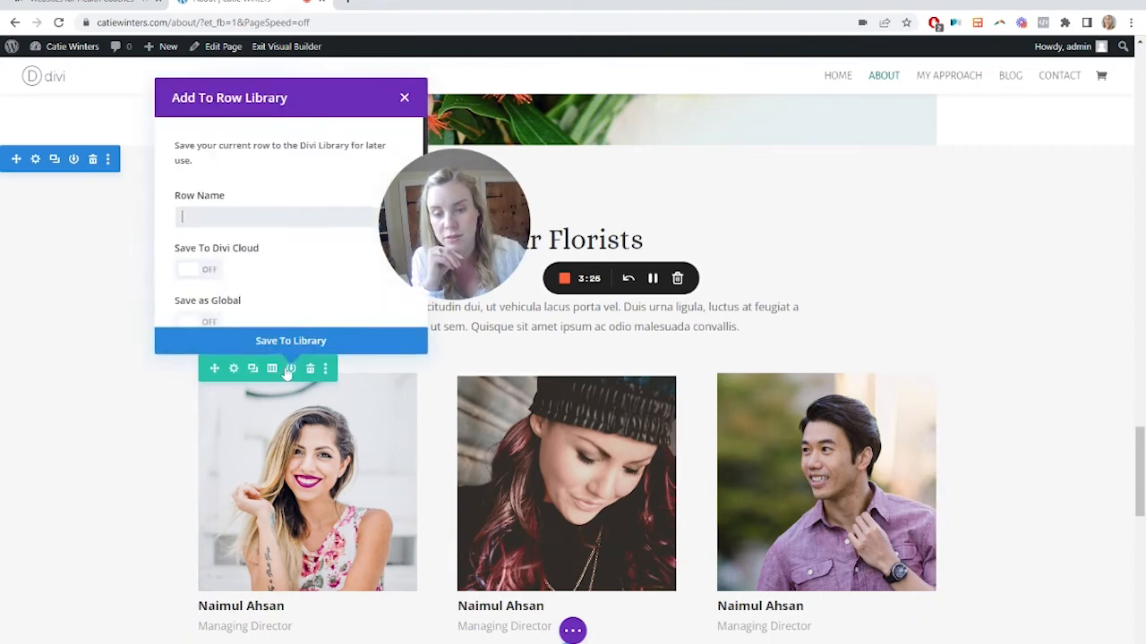
pyautogui.moveTo(481, 227); pyautogui.dragTo(744, 168)
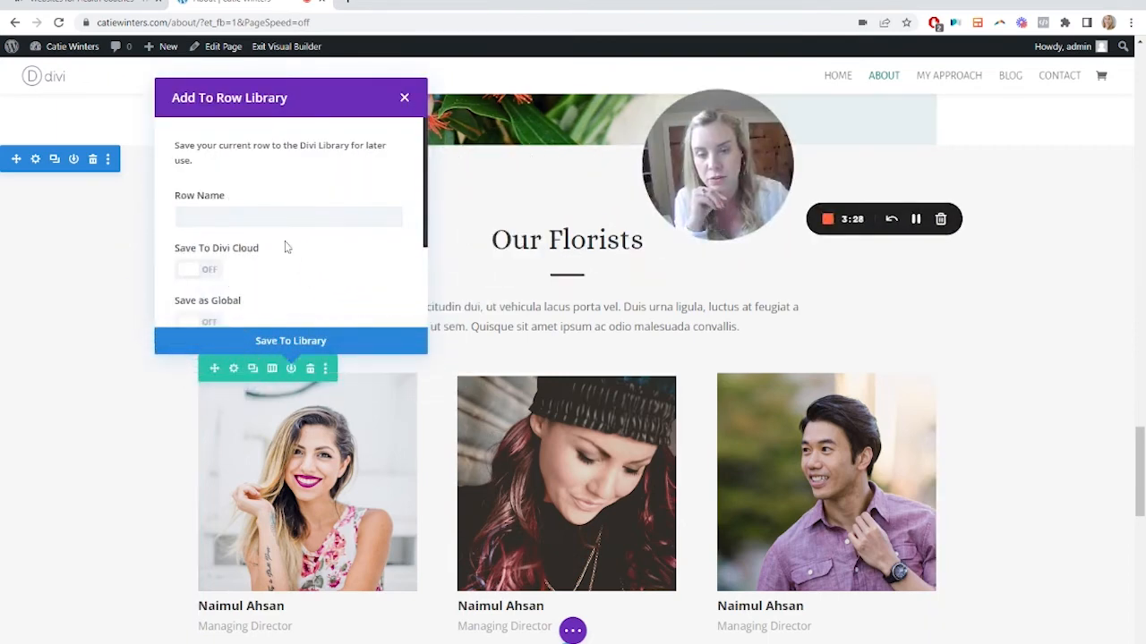
pyautogui.scroll(-2, 286, 246)
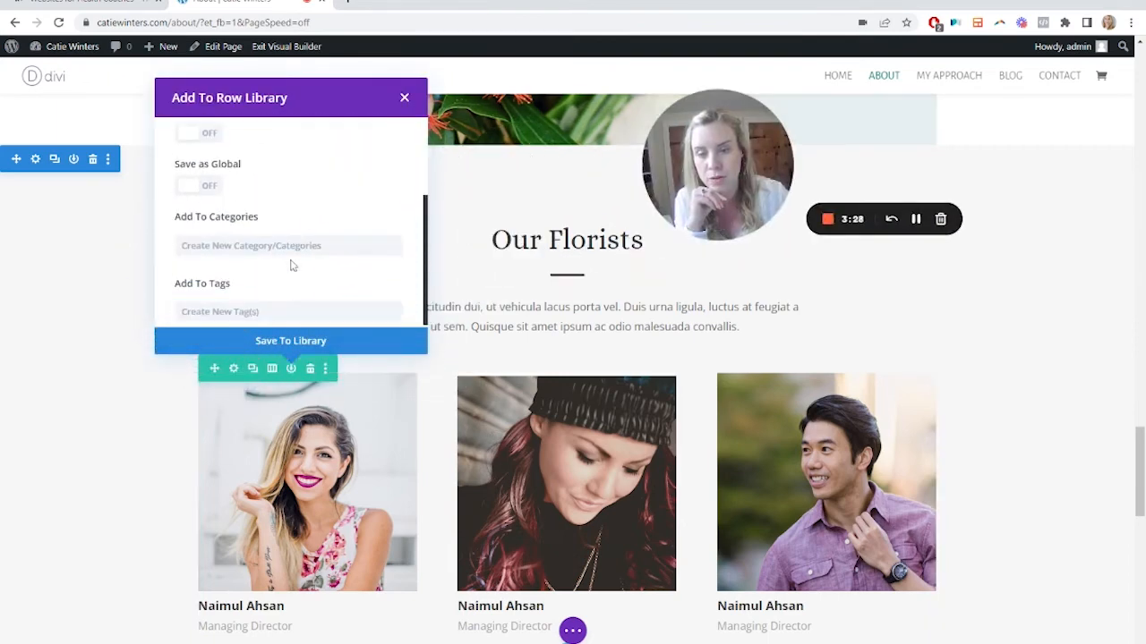
pyautogui.click(211, 188)
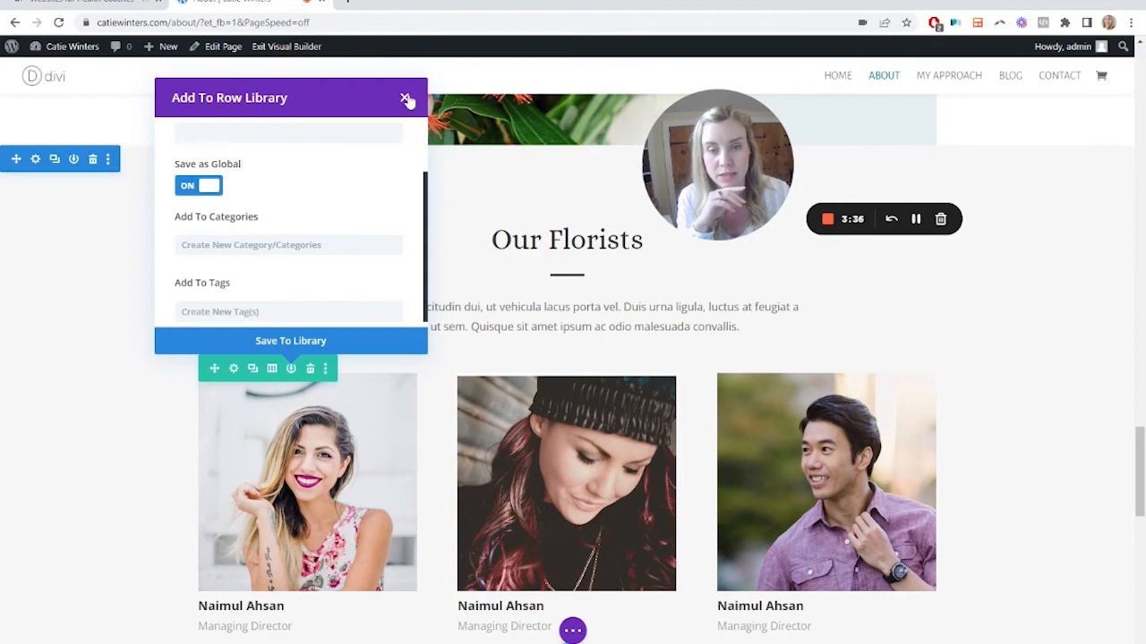
pyautogui.click(405, 98)
pyautogui.scroll(7, 412, 537)
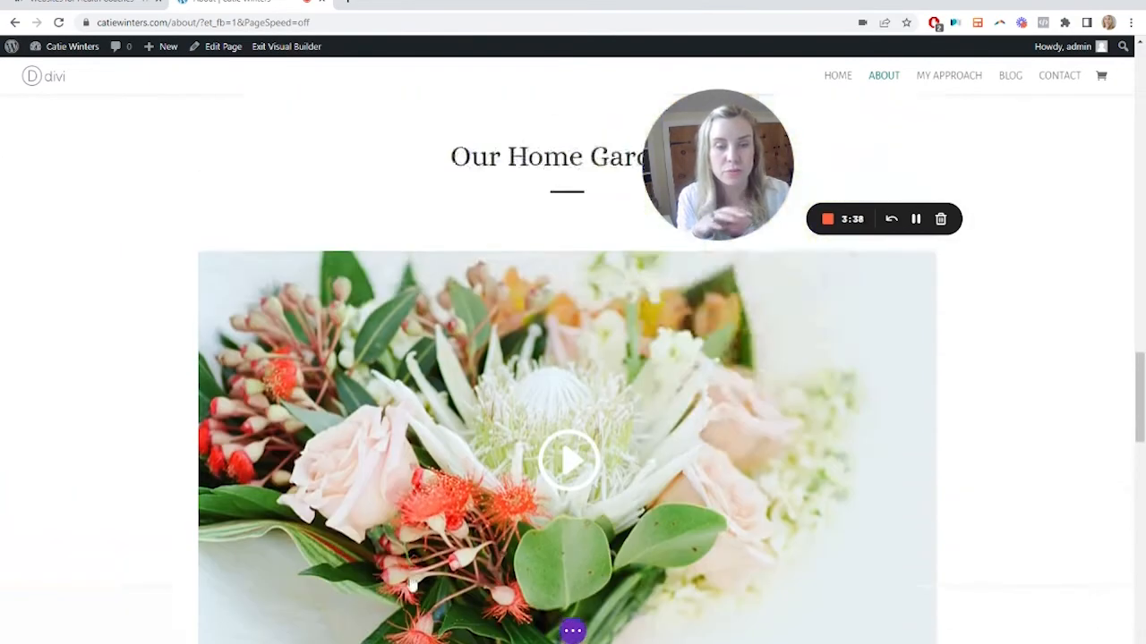
pyautogui.scroll(10, 410, 582)
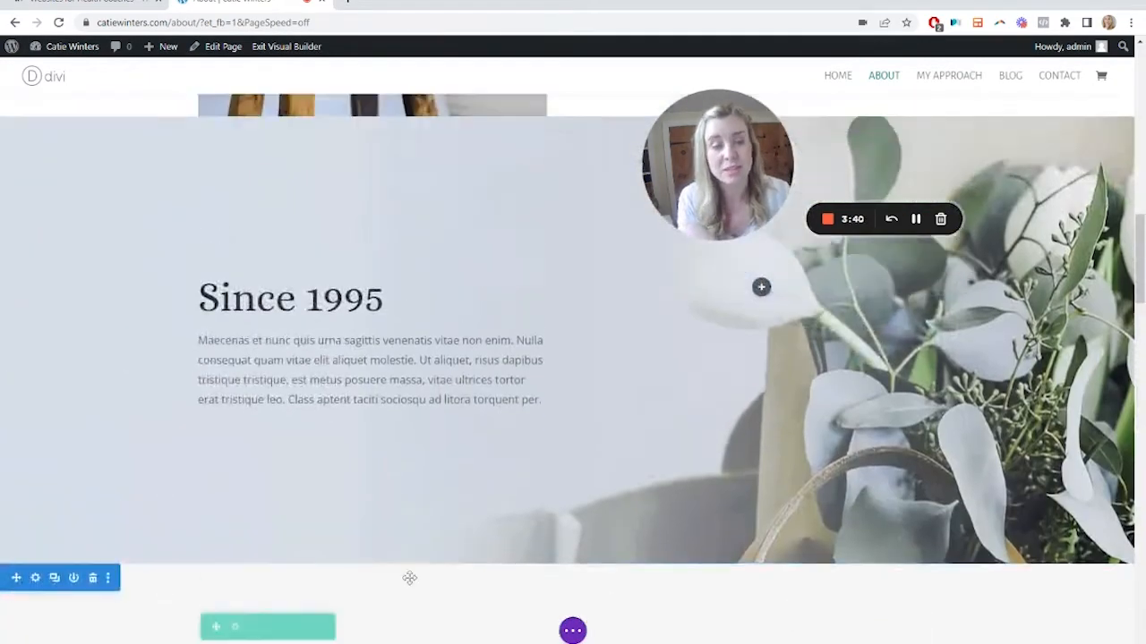
pyautogui.scroll(10, 409, 579)
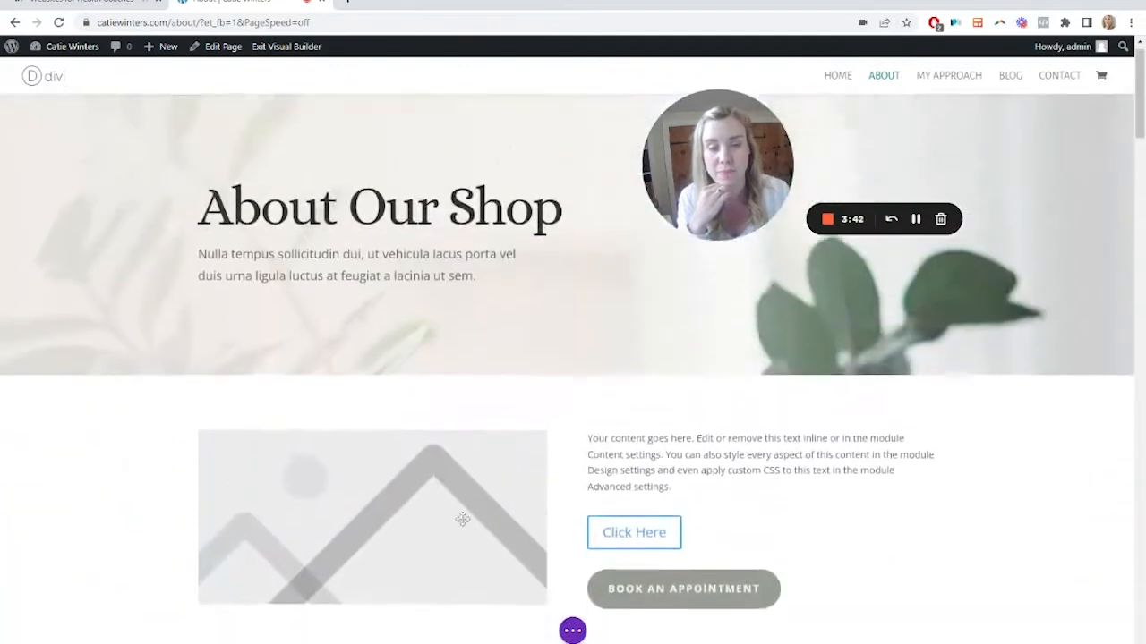
pyautogui.scroll(2, 462, 519)
pyautogui.moveTo(698, 231)
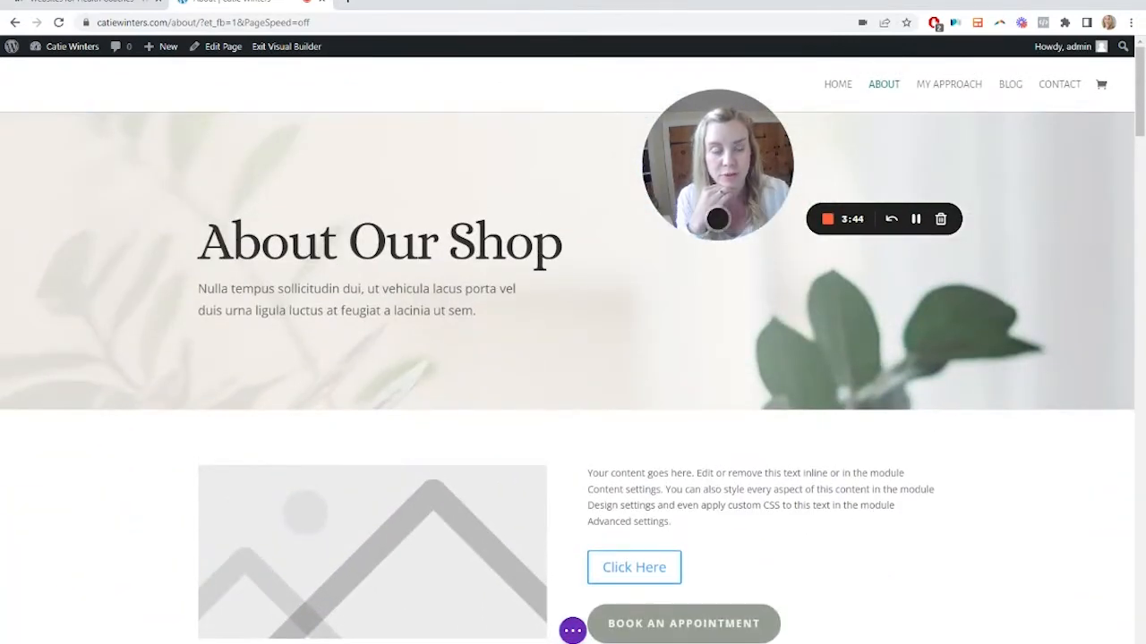